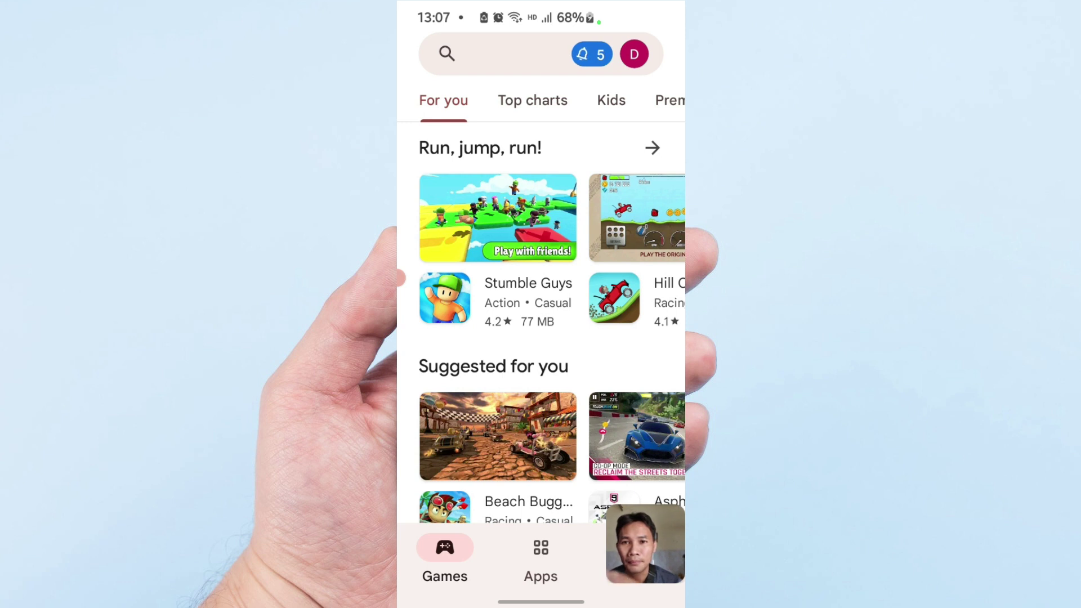
# Enter the store search query 'videos download for facebook', reworking an earlier downloader search.
pyautogui.click(507, 53)
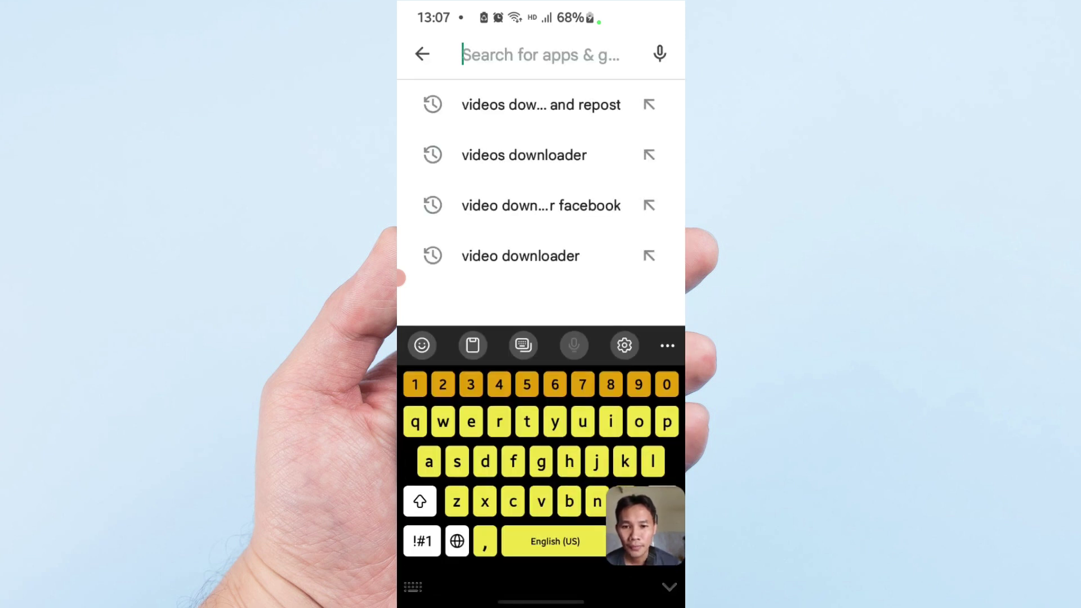
pyautogui.write('do')
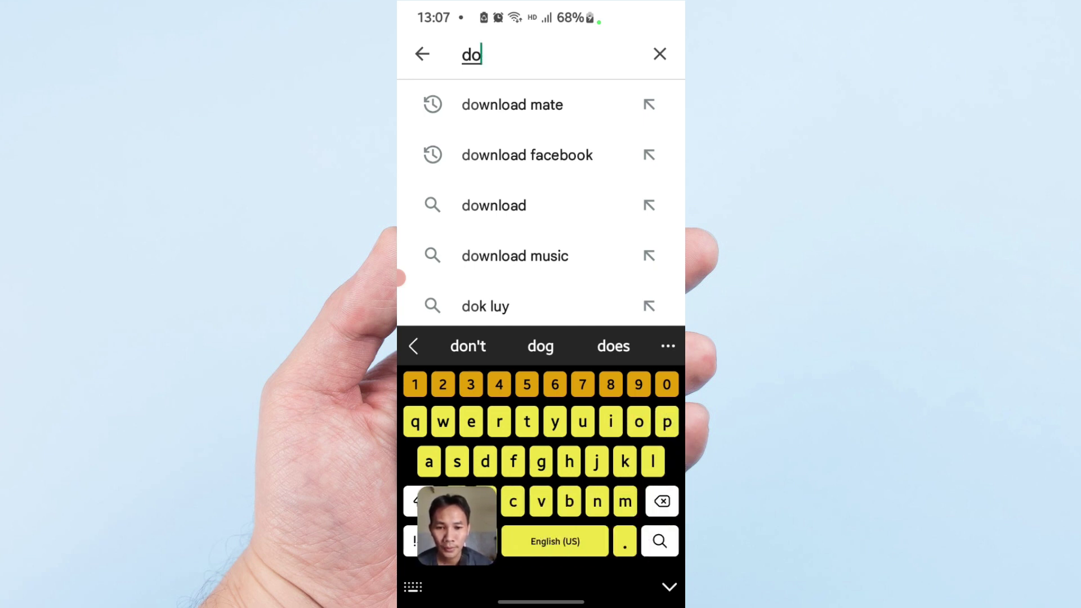
pyautogui.press('BackSpace')
pyautogui.press('BackSpace')
pyautogui.write('v')
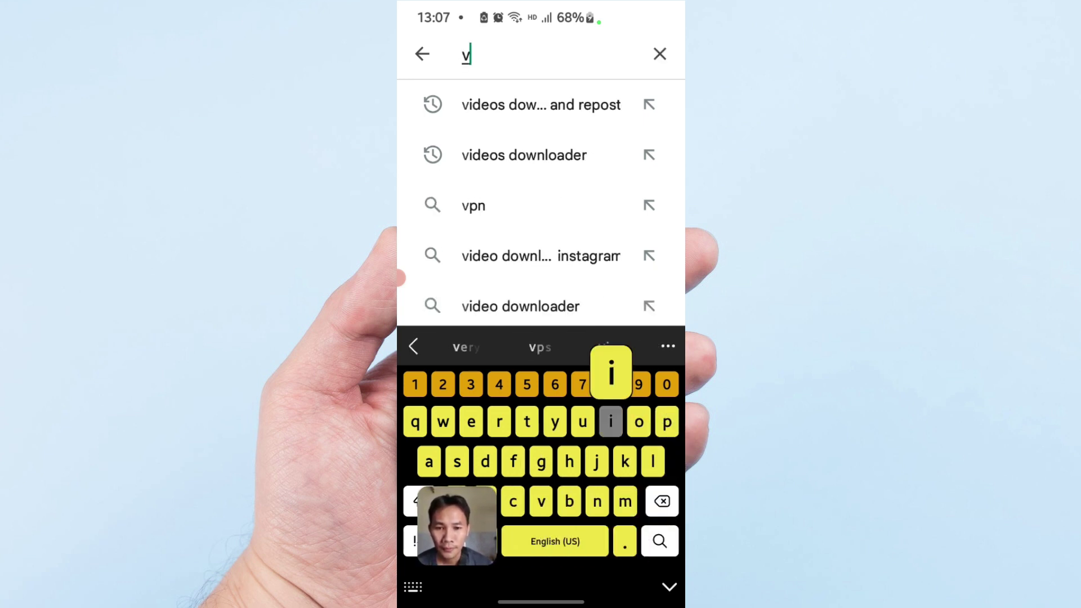
pyautogui.write('i')
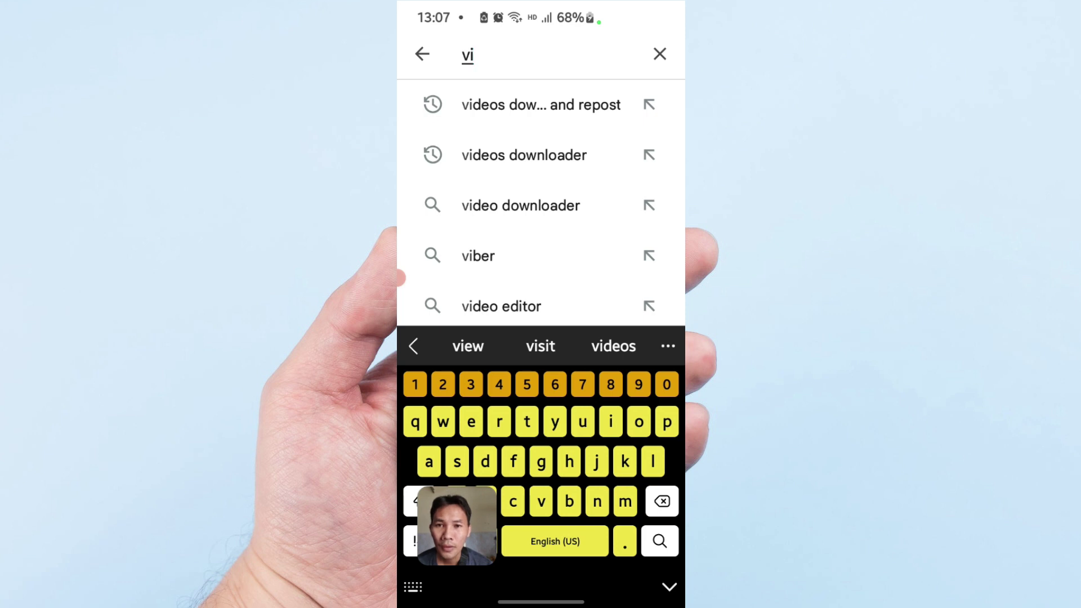
pyautogui.click(540, 104)
pyautogui.click(523, 54)
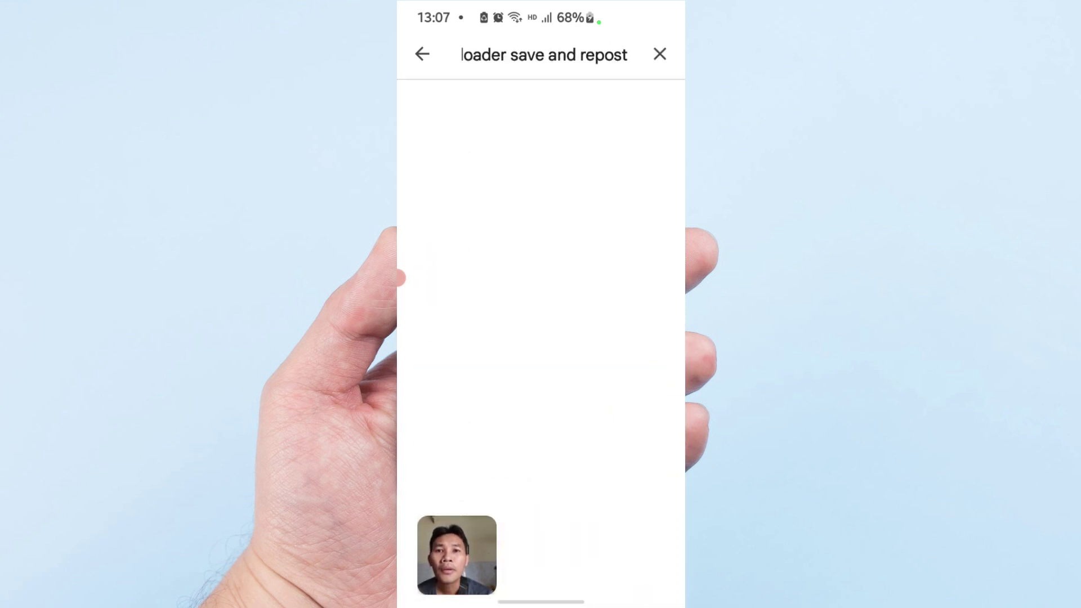
pyautogui.press('BackSpace')
pyautogui.press('BackSpace')
pyautogui.press('BackSpace')
pyautogui.press('BackSpace')
pyautogui.press('BackSpace')
pyautogui.press('BackSpace')
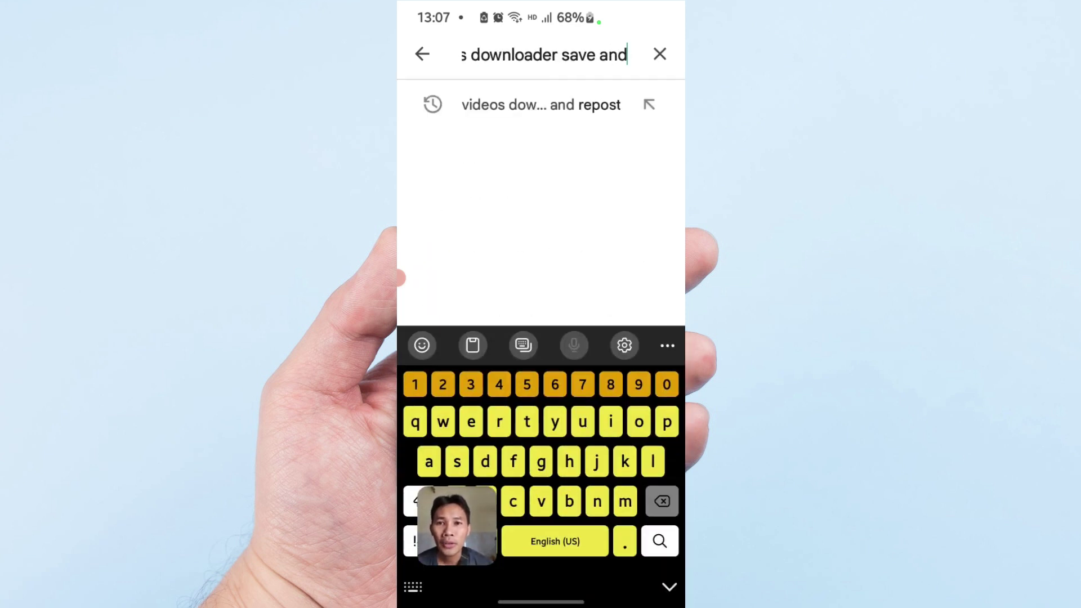
pyautogui.press('BackSpace')
pyautogui.press('BackSpace')
pyautogui.press('BackSpace')
pyautogui.press('BackSpace')
pyautogui.press('BackSpace')
pyautogui.press('BackSpace')
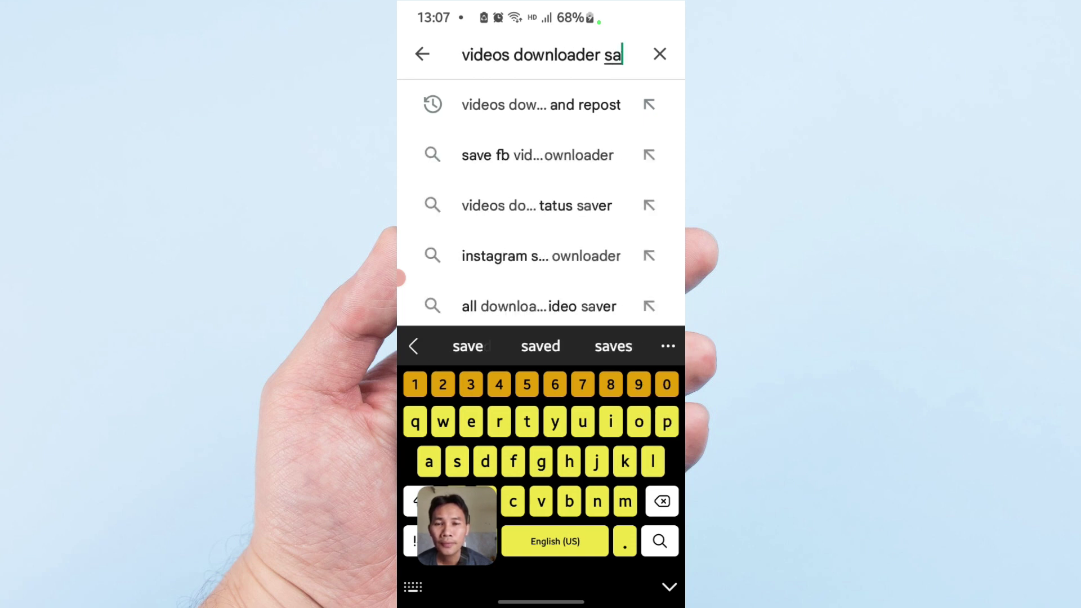
pyautogui.press('BackSpace')
pyautogui.press('BackSpace')
pyautogui.press('BackSpace')
pyautogui.press('BackSpace')
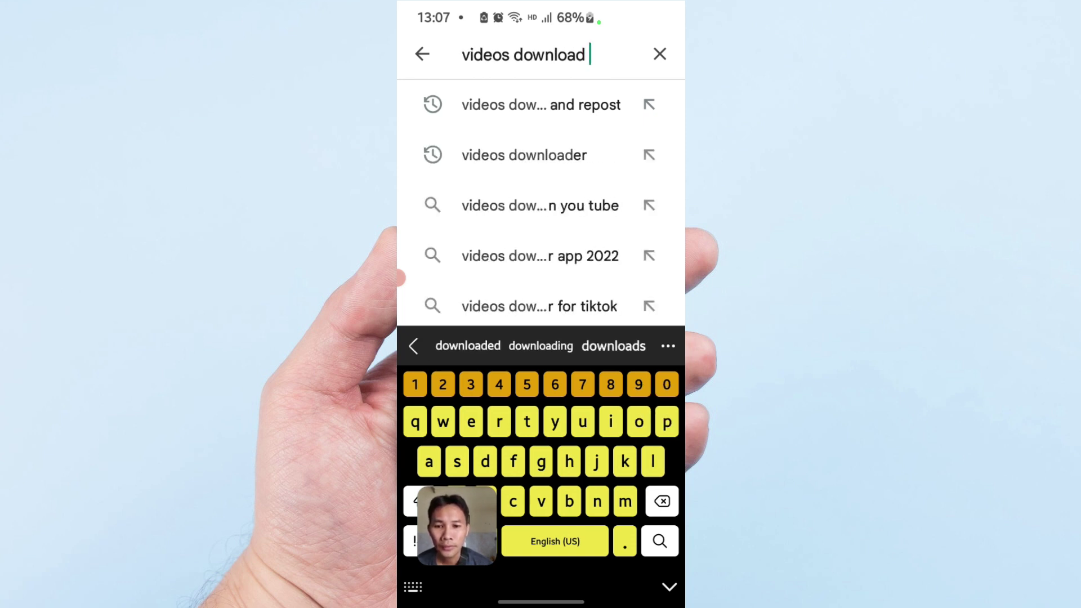
pyautogui.write('for fa')
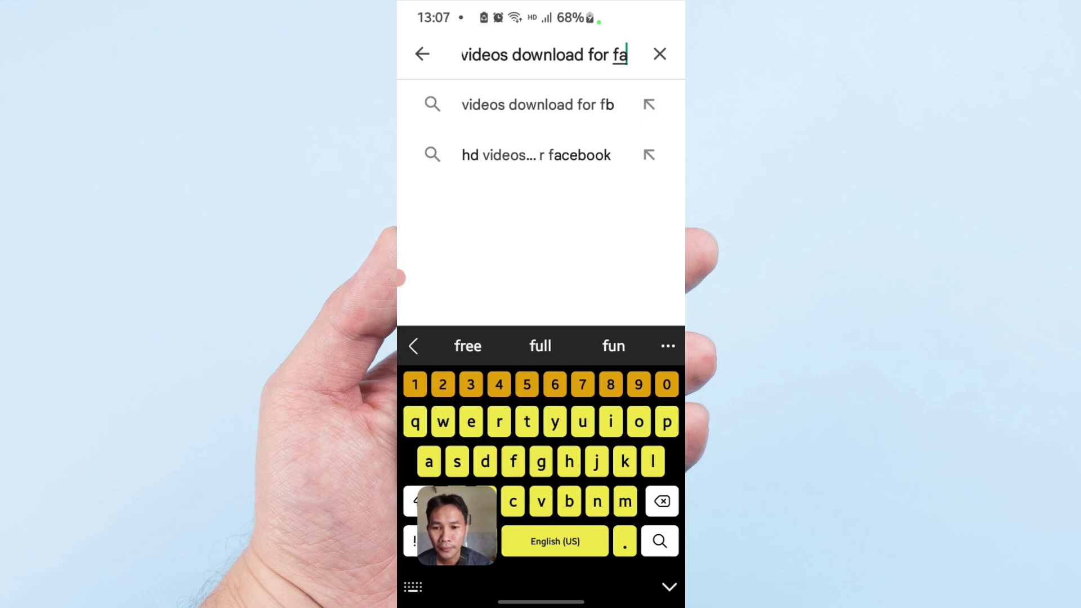
pyautogui.write('ceb')
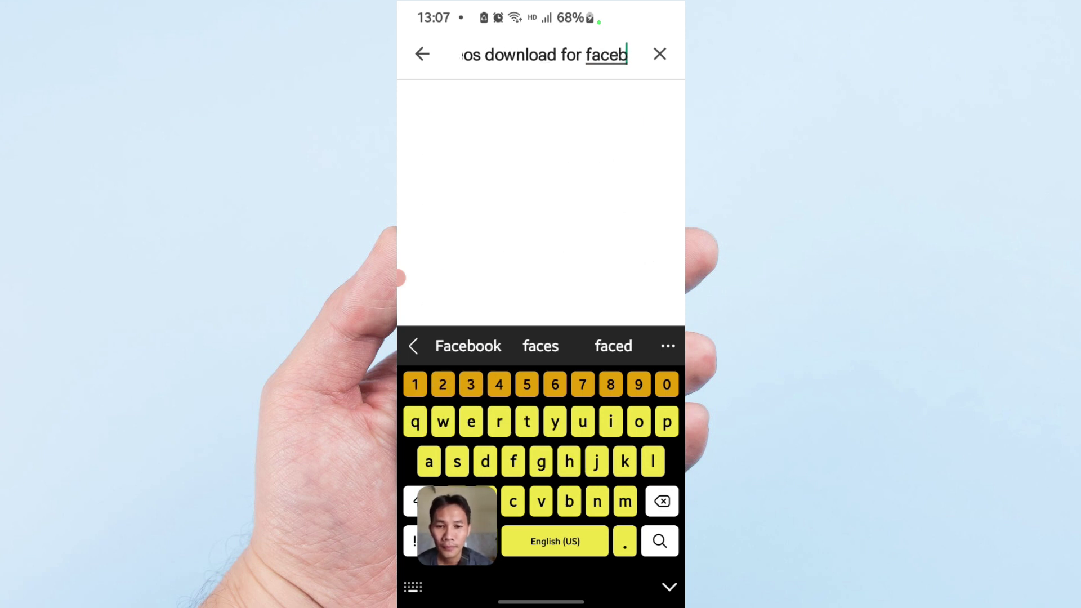
pyautogui.write('ook')
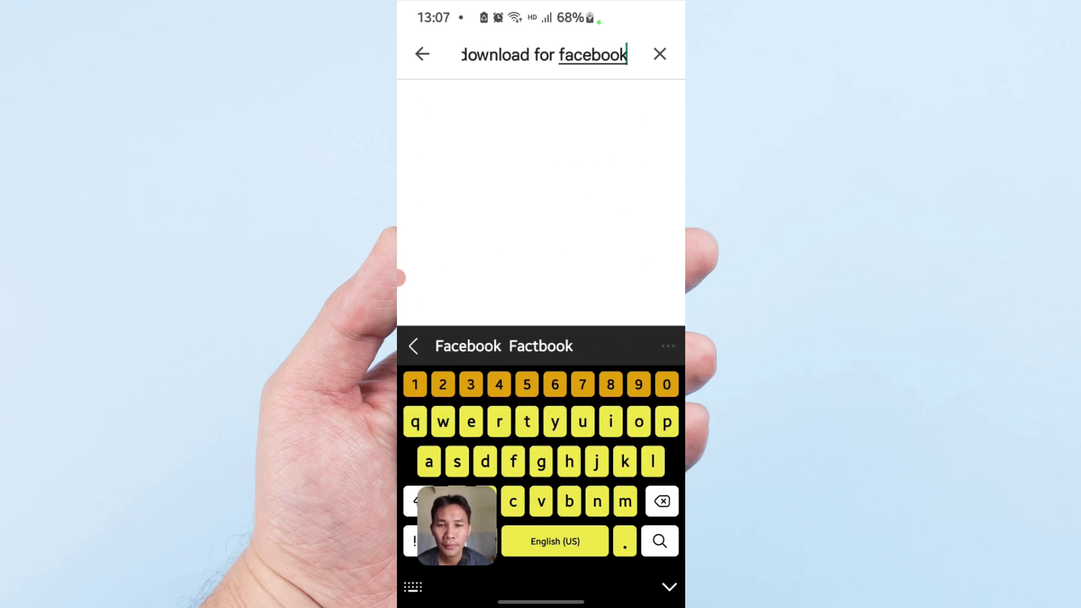
# Run the search and open ETM Video Downloader's 'Video downloader for Facebook' listing.
pyautogui.press('Return')
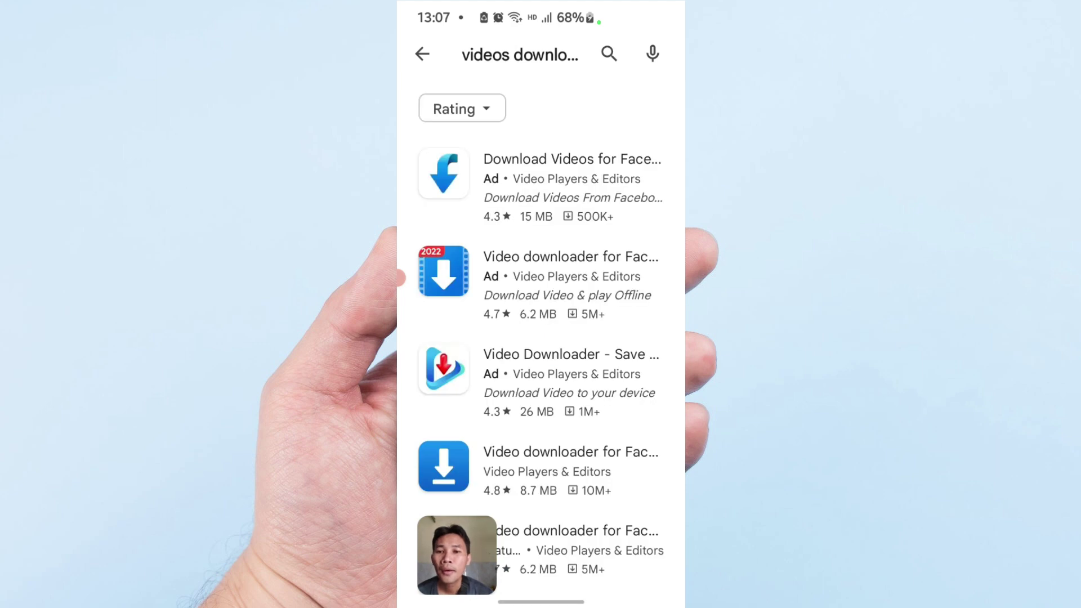
pyautogui.scroll(-3, 541, 364)
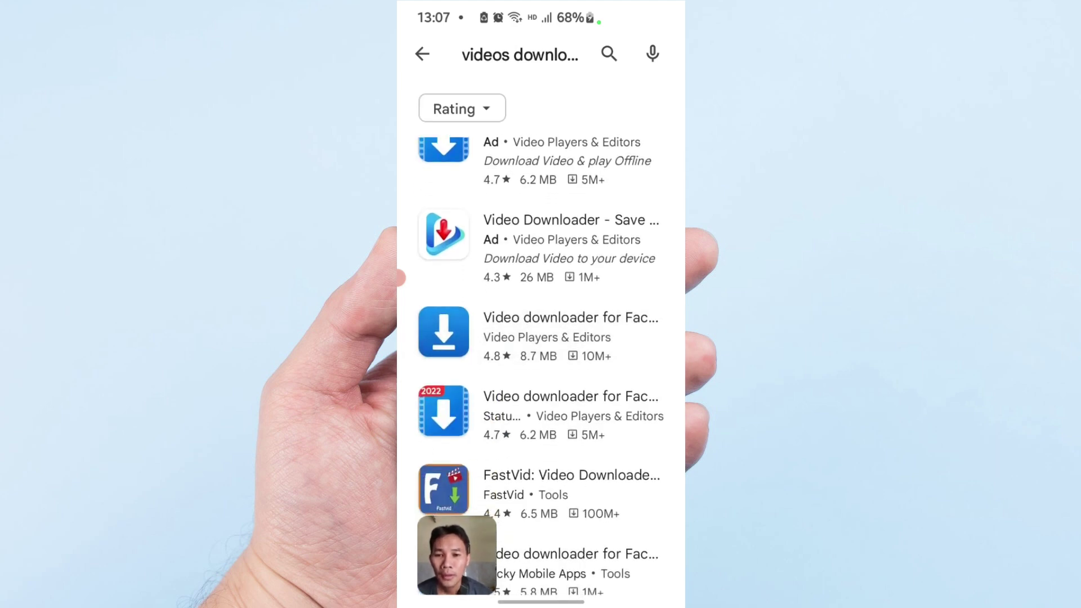
pyautogui.scroll(-1, 541, 338)
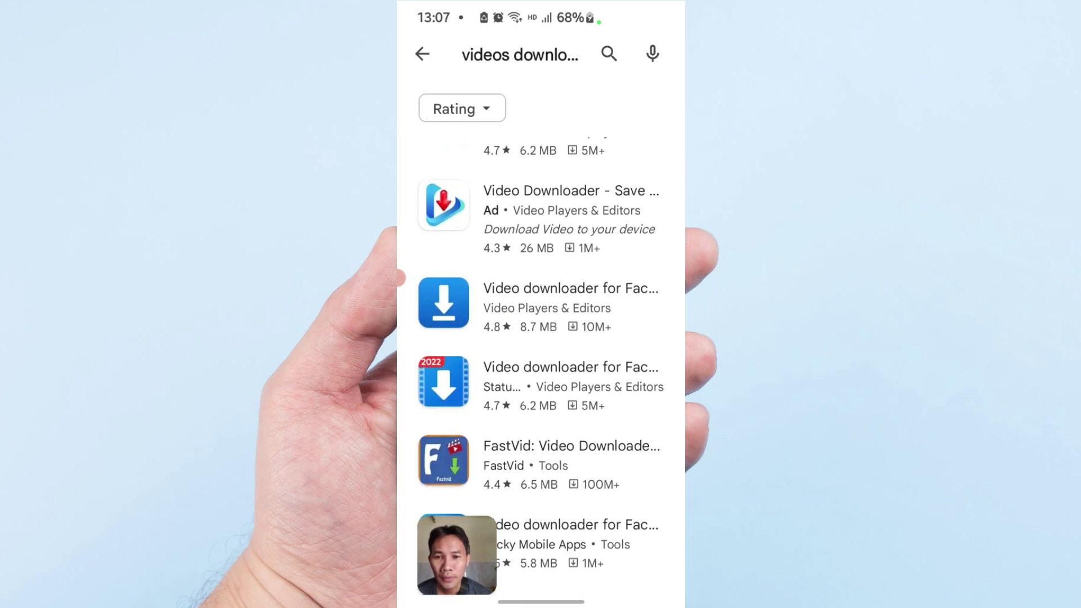
pyautogui.click(540, 304)
pyautogui.scroll(-1, 541, 338)
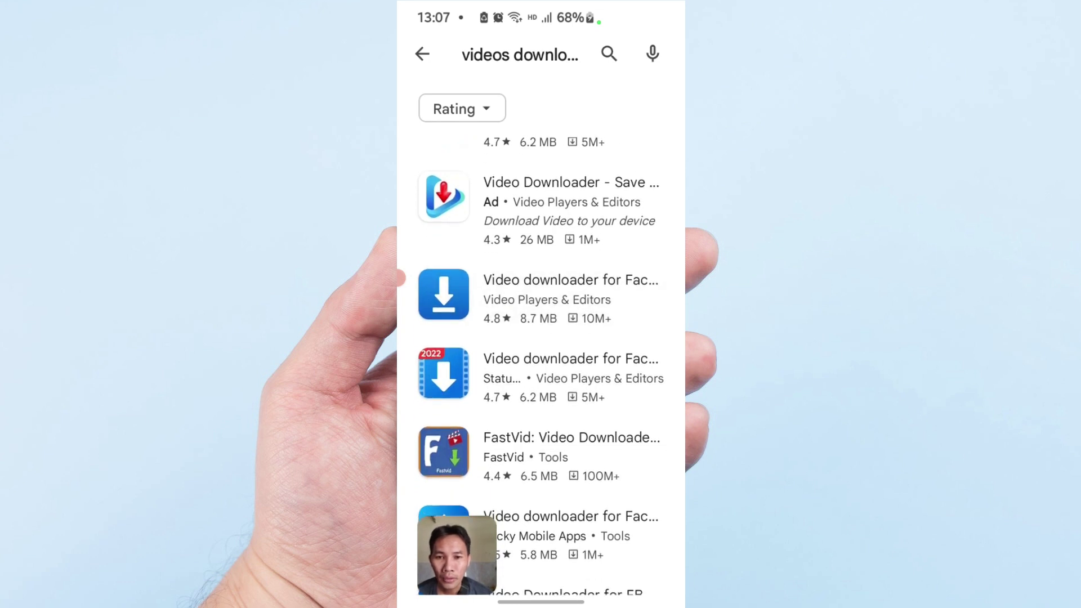
pyautogui.click(541, 297)
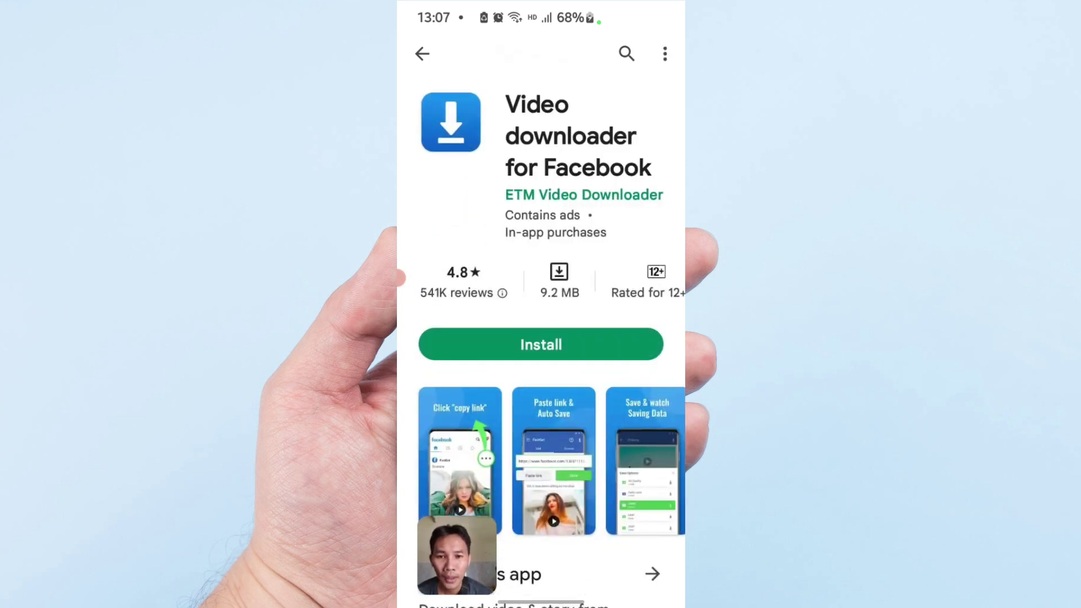
# Install ETM's Video downloader for Facebook from its store page.
pyautogui.click(541, 344)
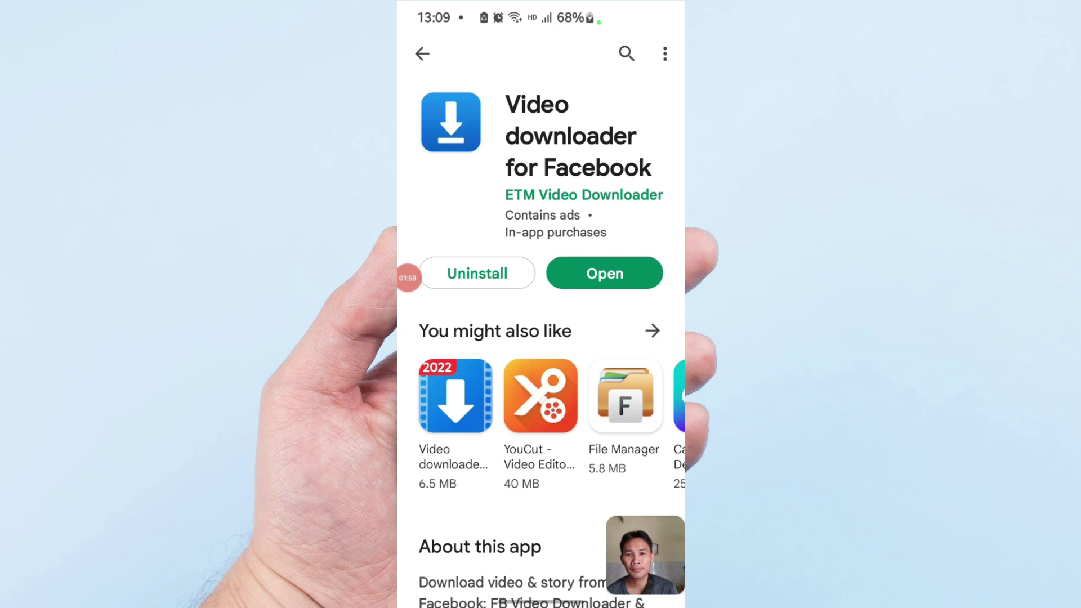
# Launch the newly installed downloader and accept its welcome terms with Continue.
pyautogui.click(605, 273)
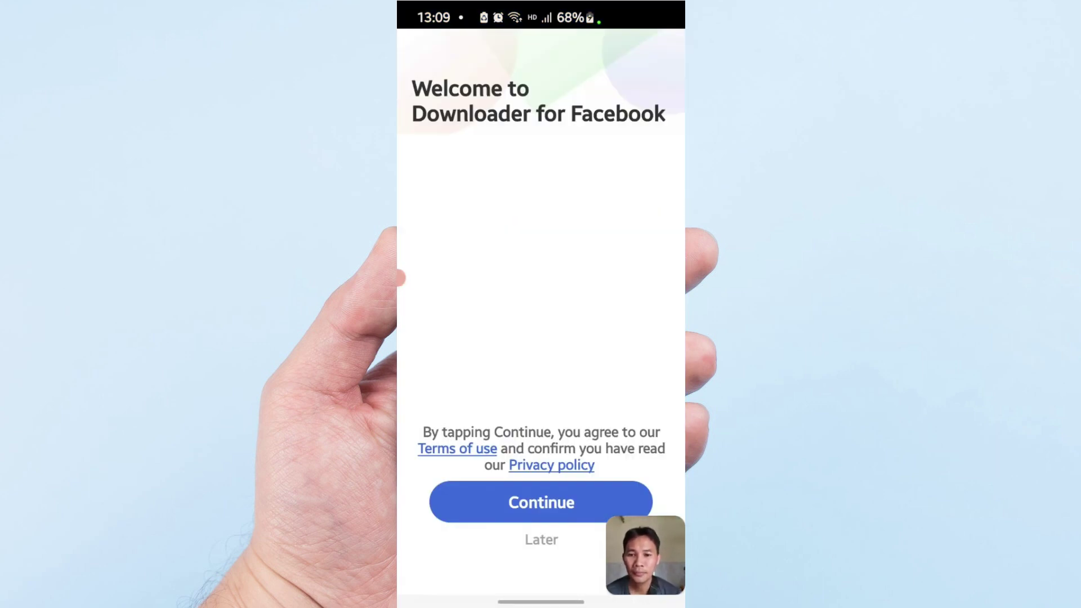
pyautogui.click(541, 502)
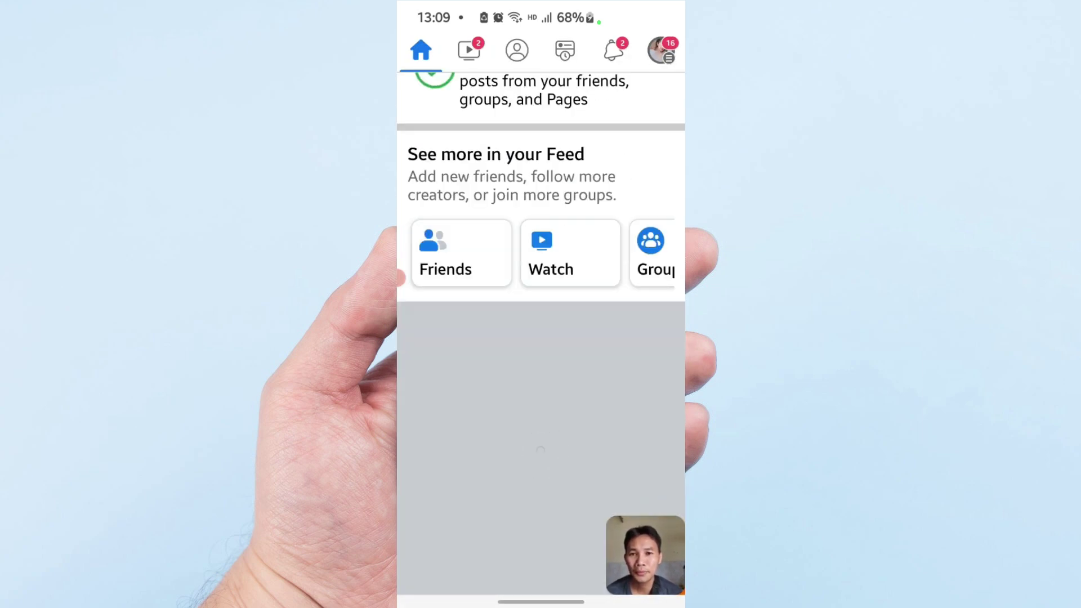
pyautogui.scroll(-5, 541, 338)
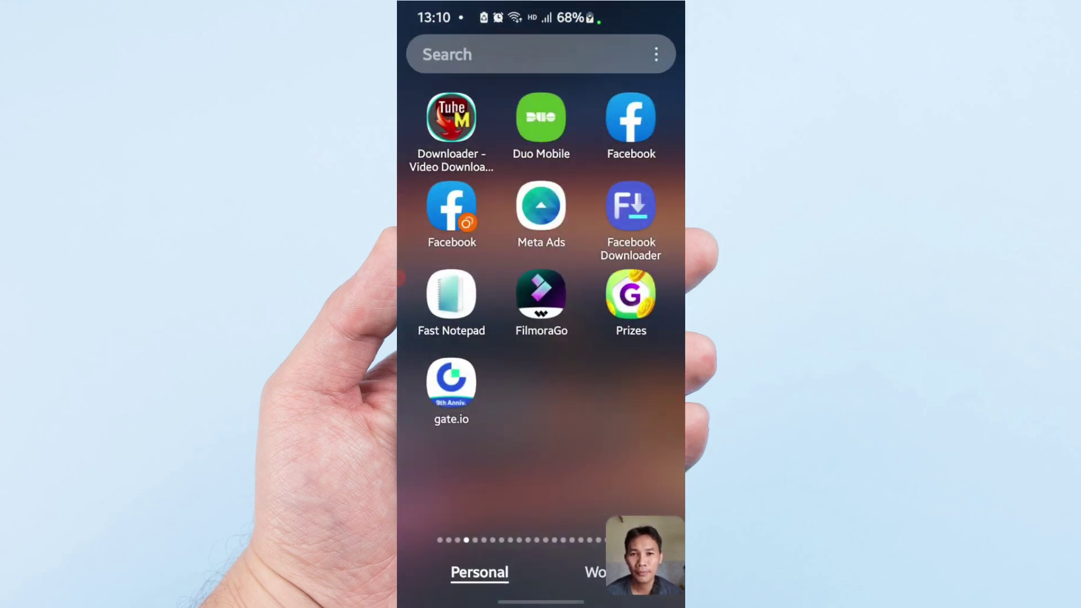
# Launch the Facebook app from the phone's app list.
pyautogui.click(630, 117)
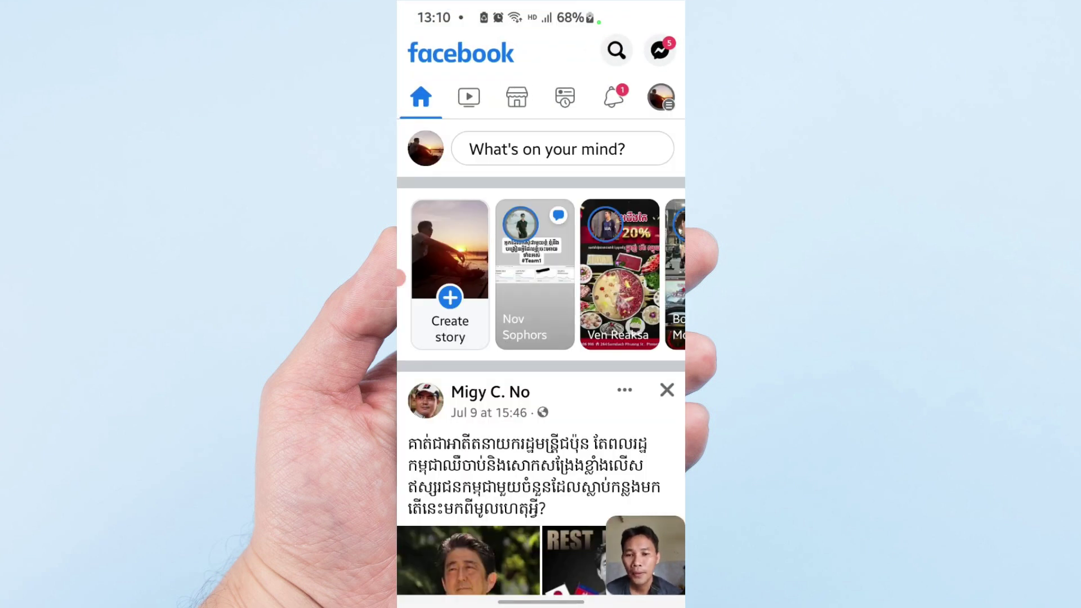
pyautogui.scroll(-10, 541, 338)
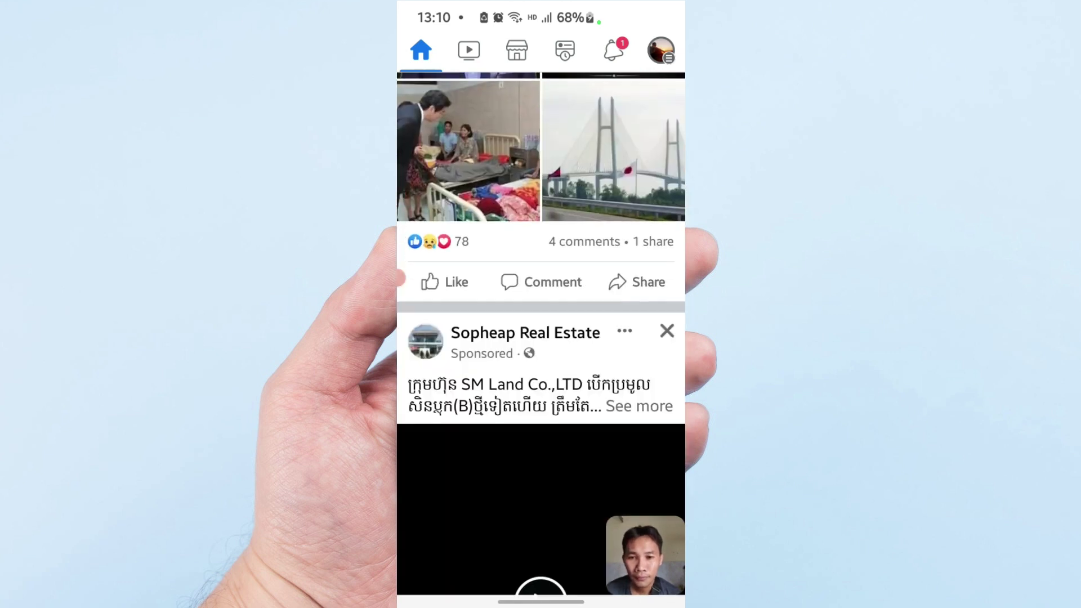
pyautogui.scroll(-10, 540, 338)
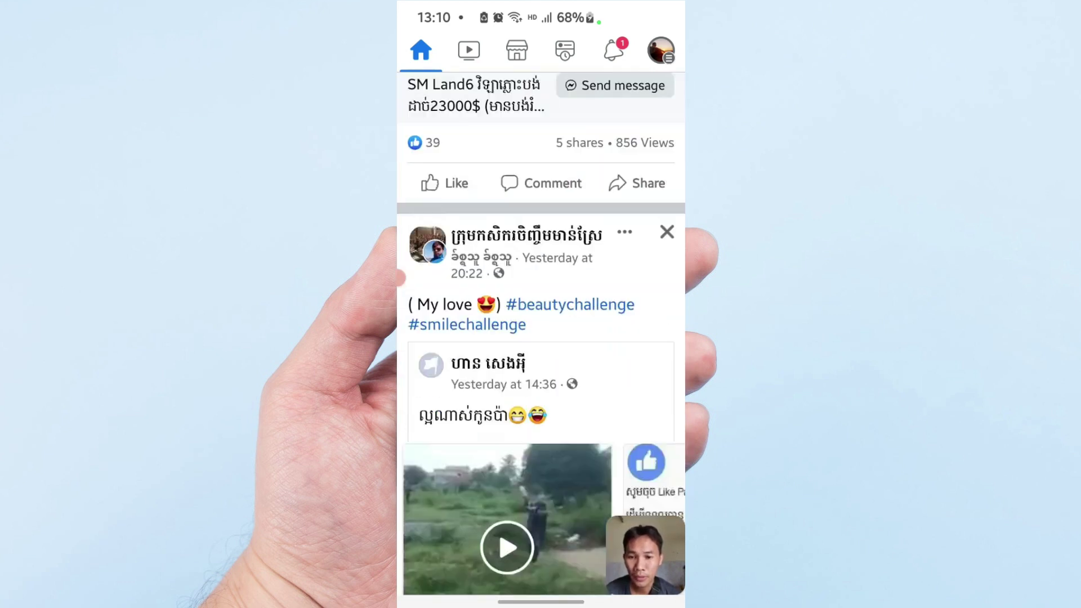
pyautogui.scroll(-10, 540, 337)
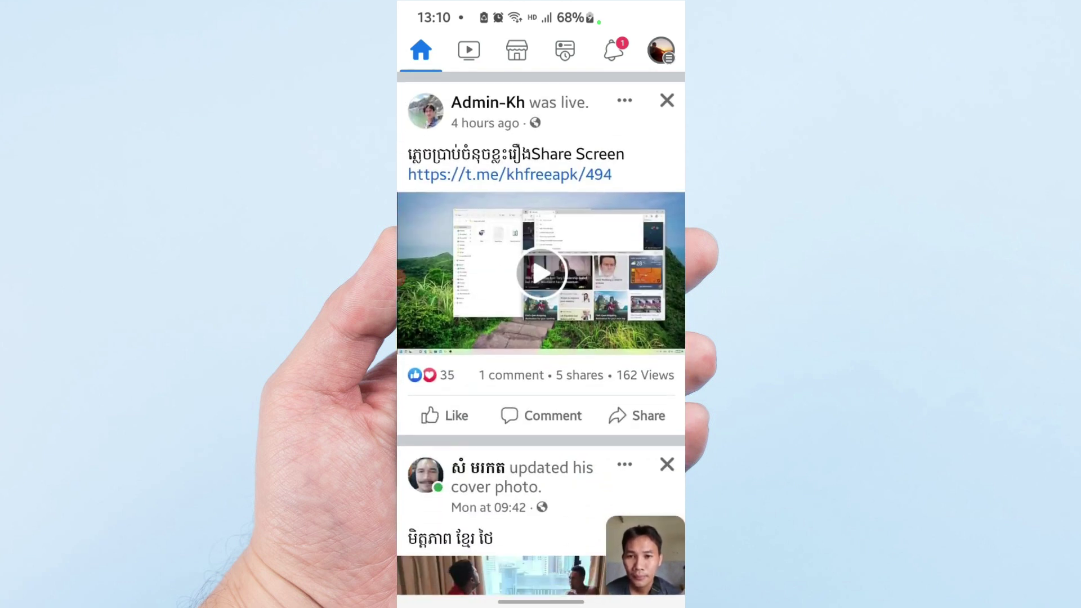
pyautogui.scroll(-5, 541, 337)
pyautogui.scroll(-5, 540, 338)
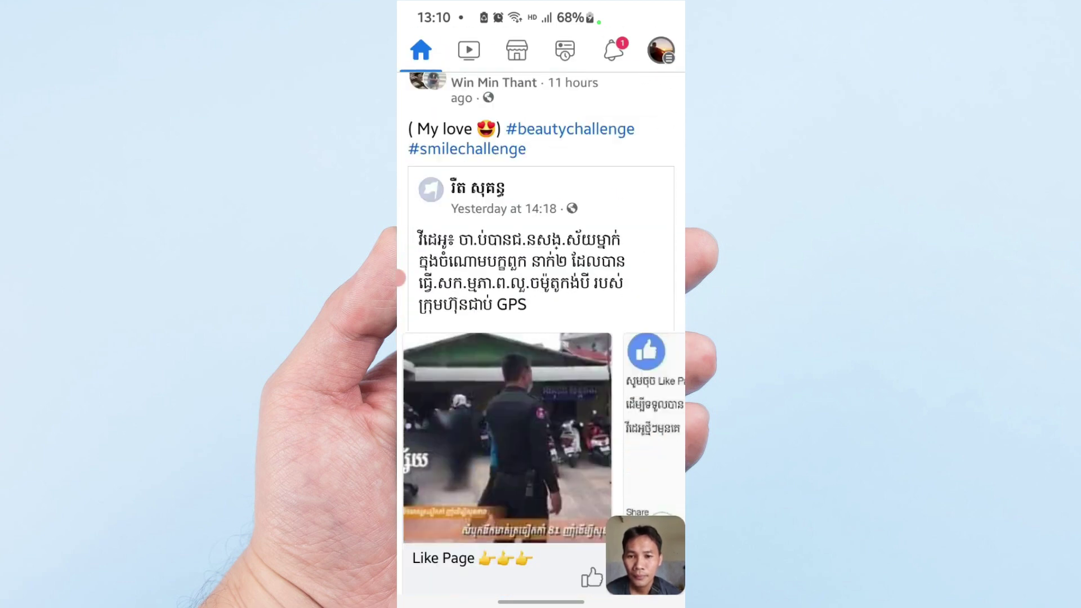
pyautogui.scroll(-5, 541, 338)
pyautogui.scroll(-3, 540, 338)
pyautogui.scroll(-3, 541, 338)
pyautogui.scroll(-3, 541, 337)
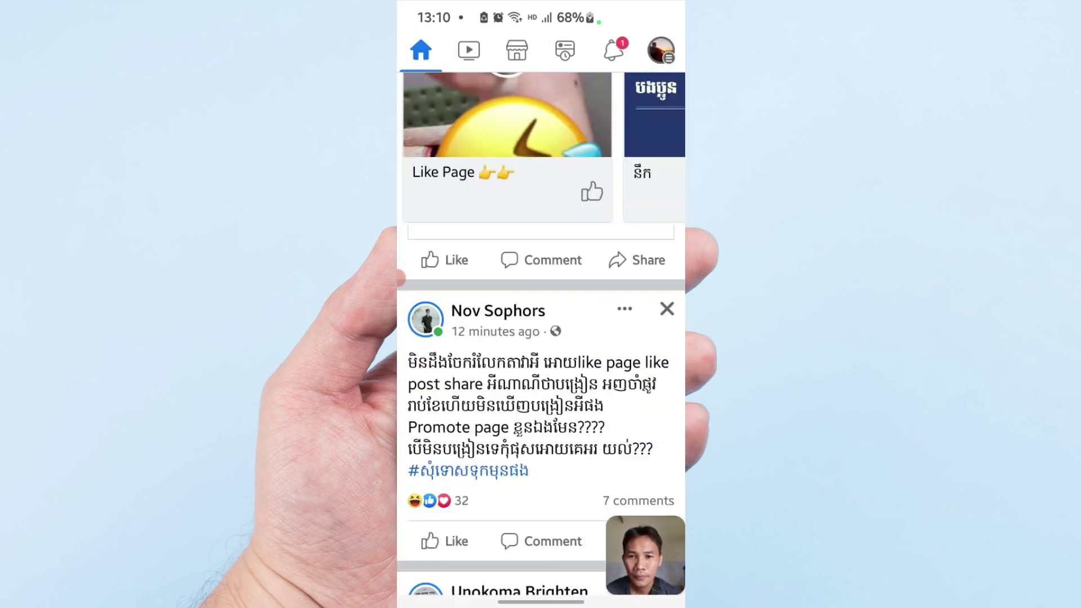
pyautogui.scroll(-5, 540, 338)
pyautogui.scroll(-5, 540, 338)
pyautogui.scroll(-3, 540, 338)
pyautogui.scroll(-3, 541, 338)
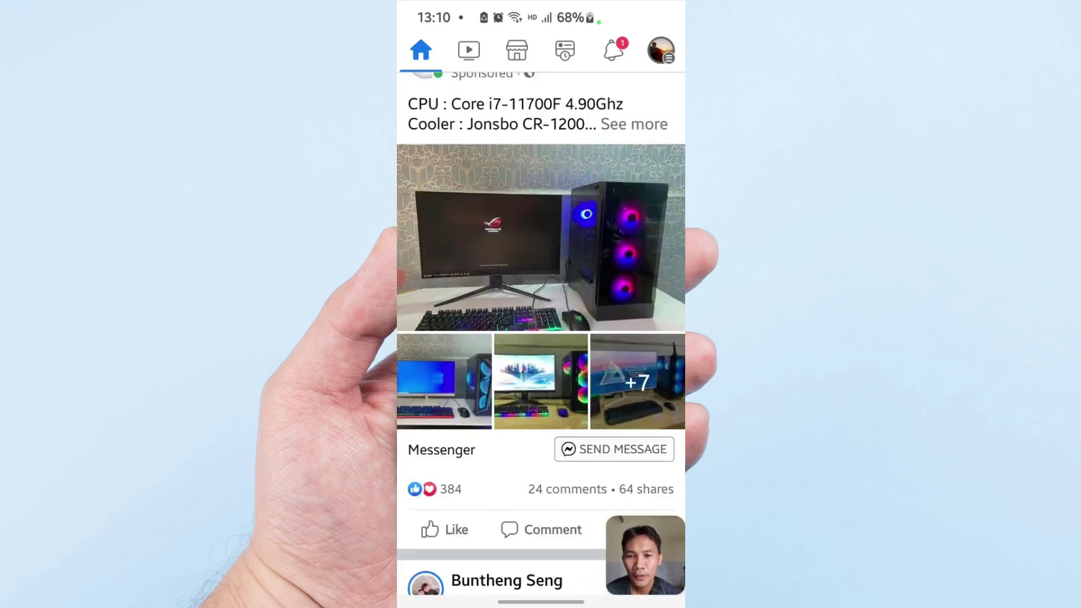
pyautogui.scroll(-5, 540, 338)
pyautogui.scroll(-5, 540, 337)
pyautogui.scroll(1, 540, 338)
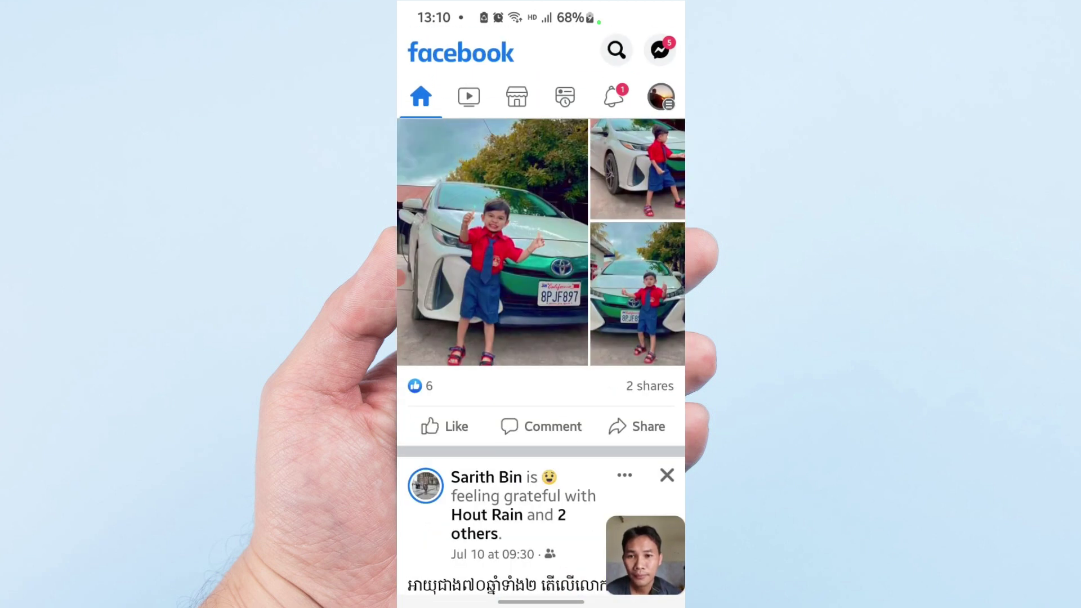
pyautogui.scroll(-5, 540, 337)
pyautogui.scroll(-1, 541, 338)
pyautogui.scroll(-5, 541, 338)
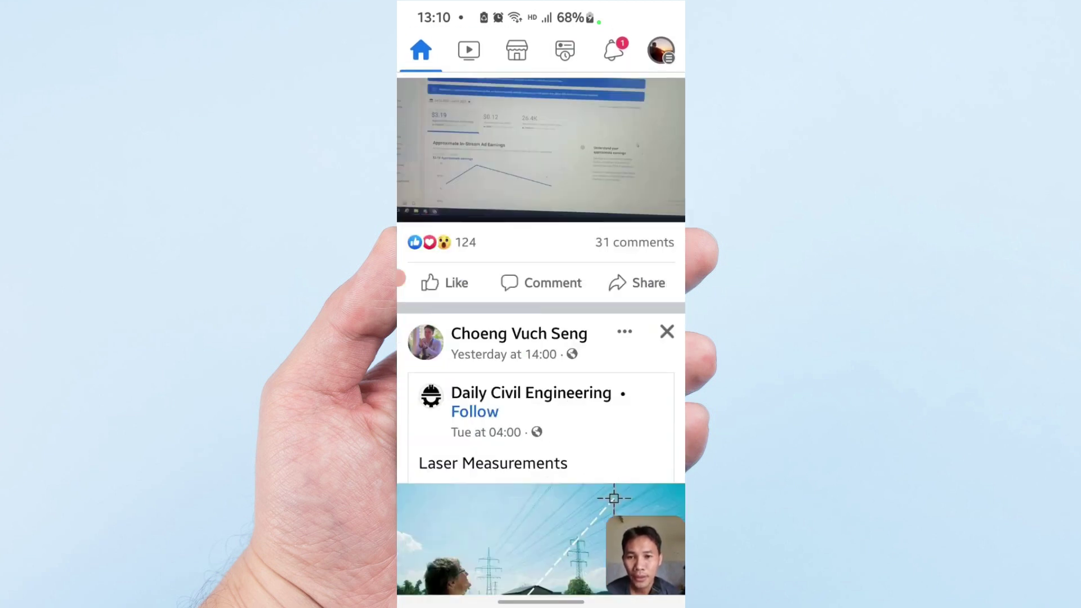
pyautogui.scroll(-5, 541, 339)
pyautogui.scroll(1, 540, 338)
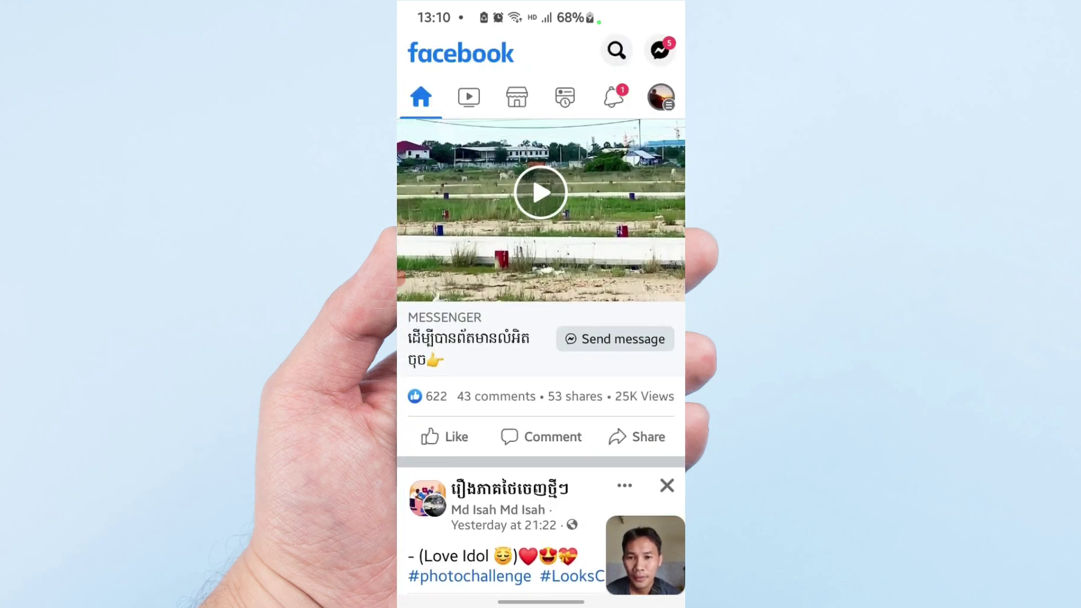
pyautogui.scroll(-5, 540, 337)
pyautogui.scroll(1, 540, 338)
pyautogui.scroll(-5, 540, 337)
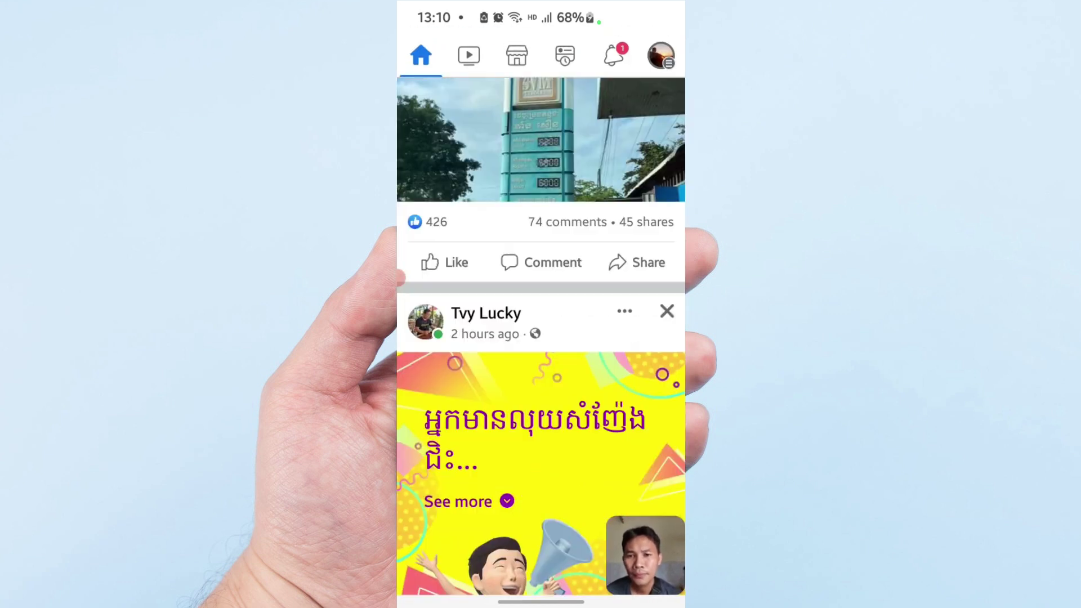
pyautogui.scroll(-2, 541, 337)
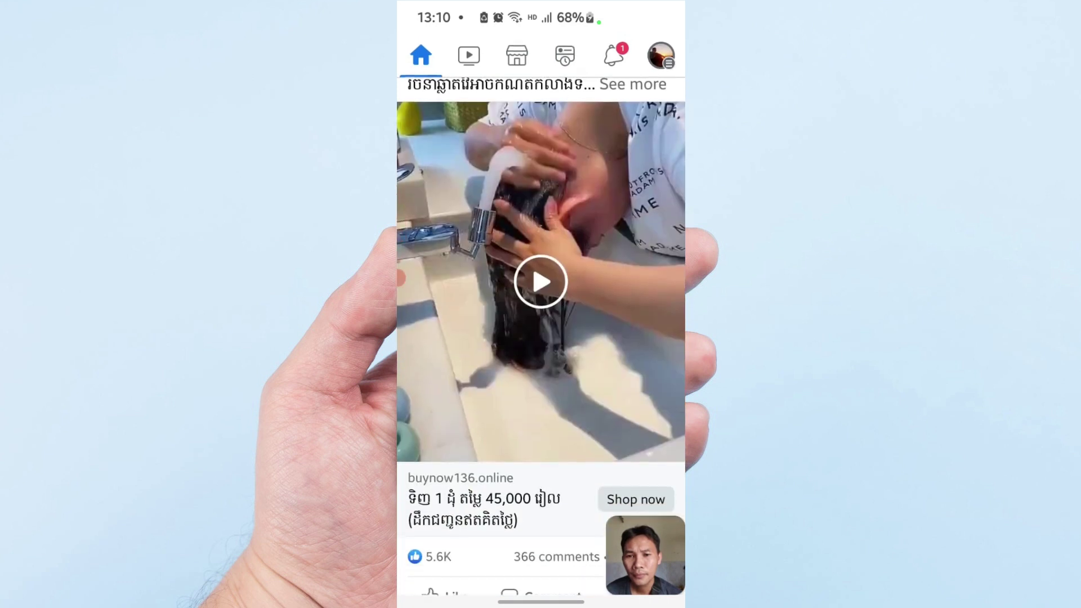
pyautogui.scroll(1, 540, 338)
pyautogui.scroll(-5, 541, 338)
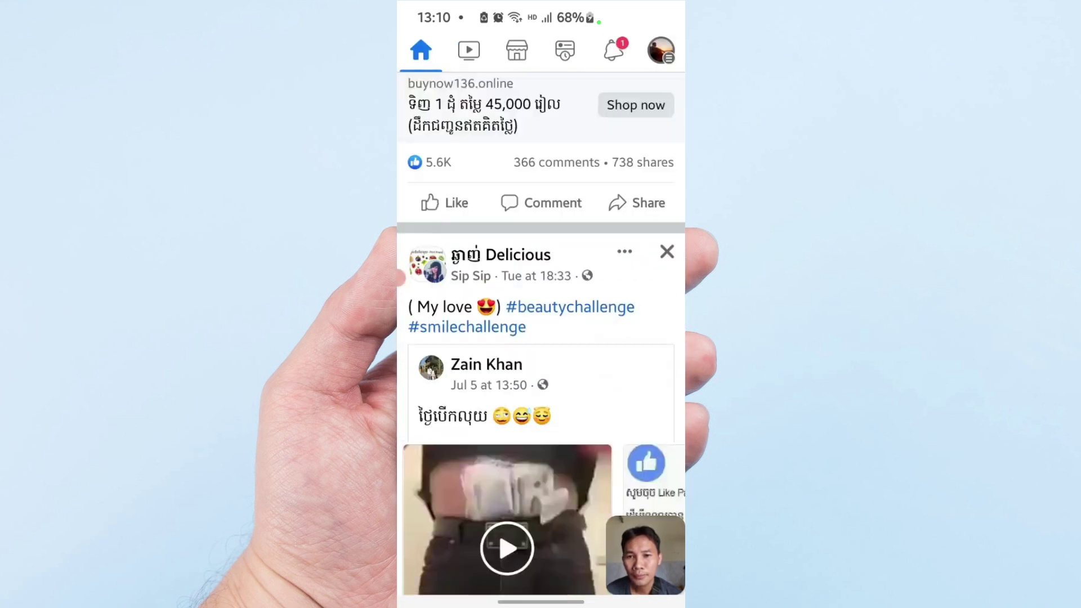
pyautogui.scroll(-5, 541, 337)
pyautogui.scroll(-5, 541, 338)
pyautogui.scroll(-5, 541, 338)
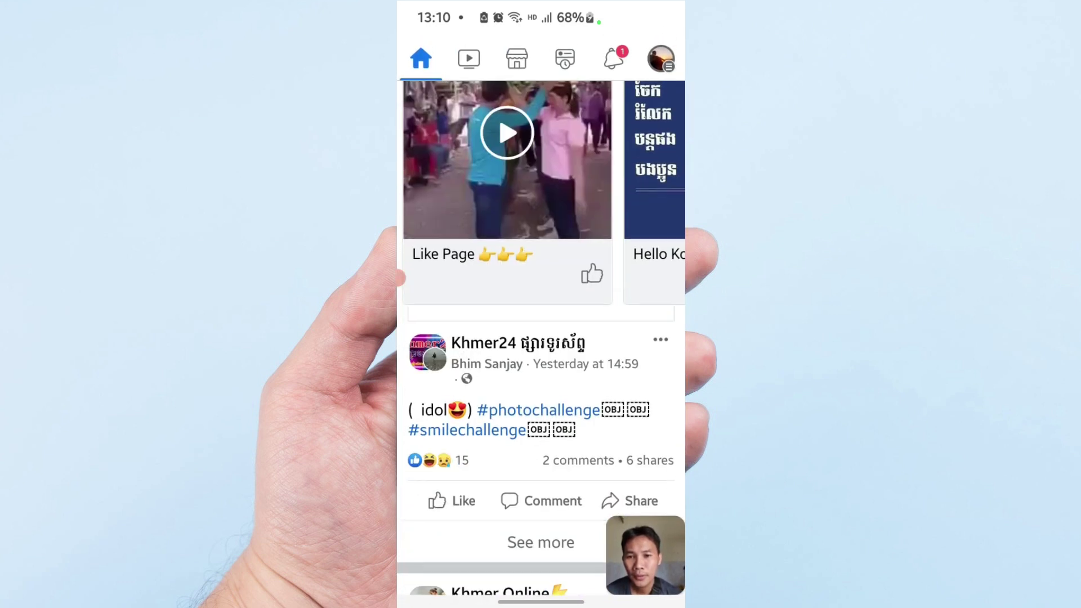
pyautogui.scroll(-4, 541, 337)
pyautogui.scroll(-4, 540, 338)
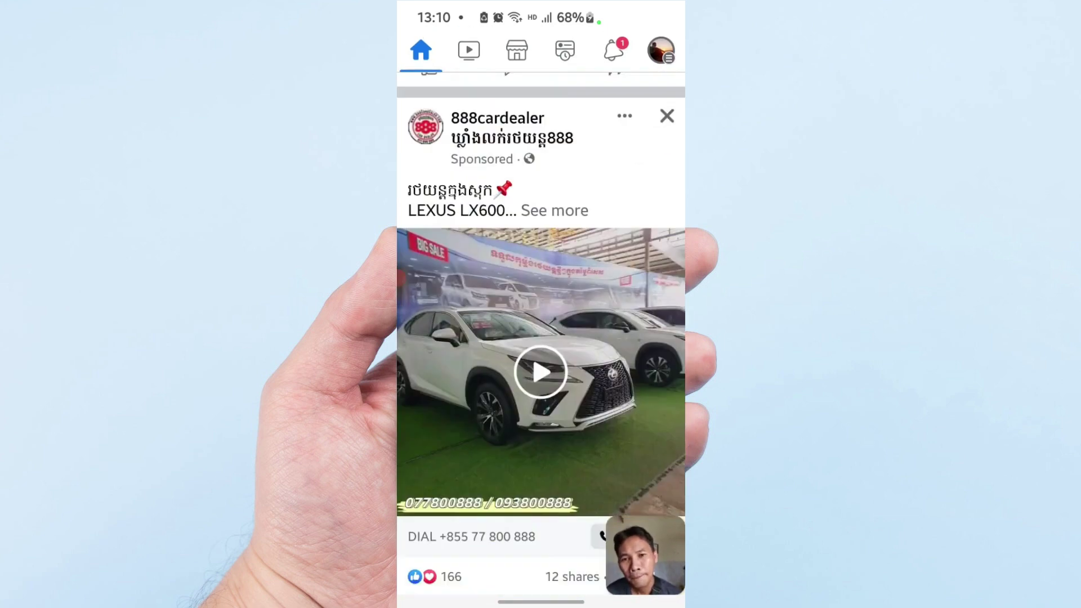
pyautogui.scroll(5, 541, 338)
pyautogui.scroll(3, 540, 338)
pyautogui.scroll(2, 540, 338)
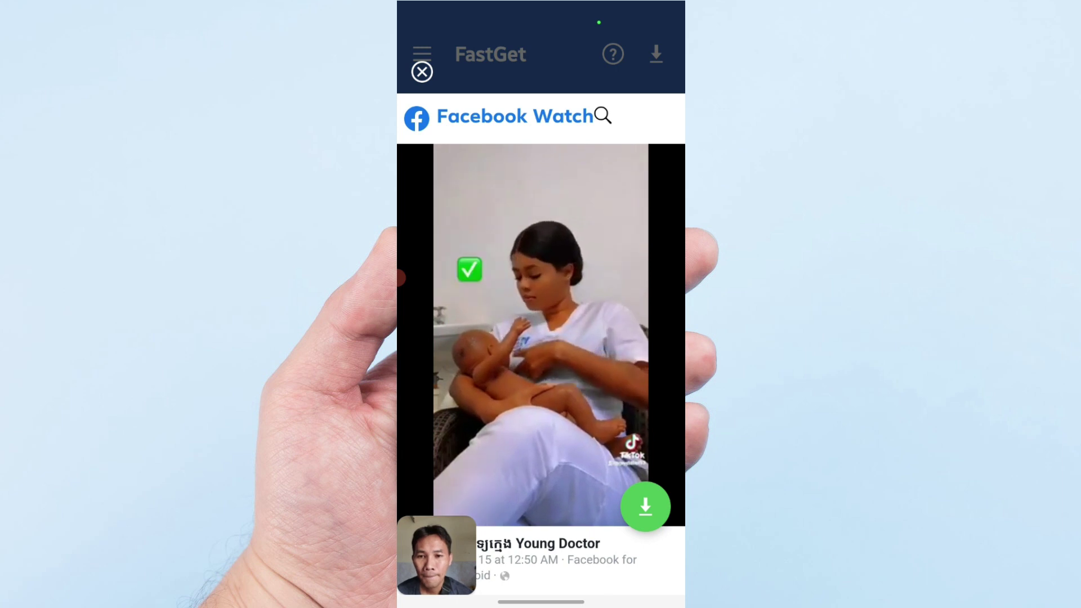
# Pause the Young Doctor video, permanently dismiss the download tips, and download it.
pyautogui.click(541, 329)
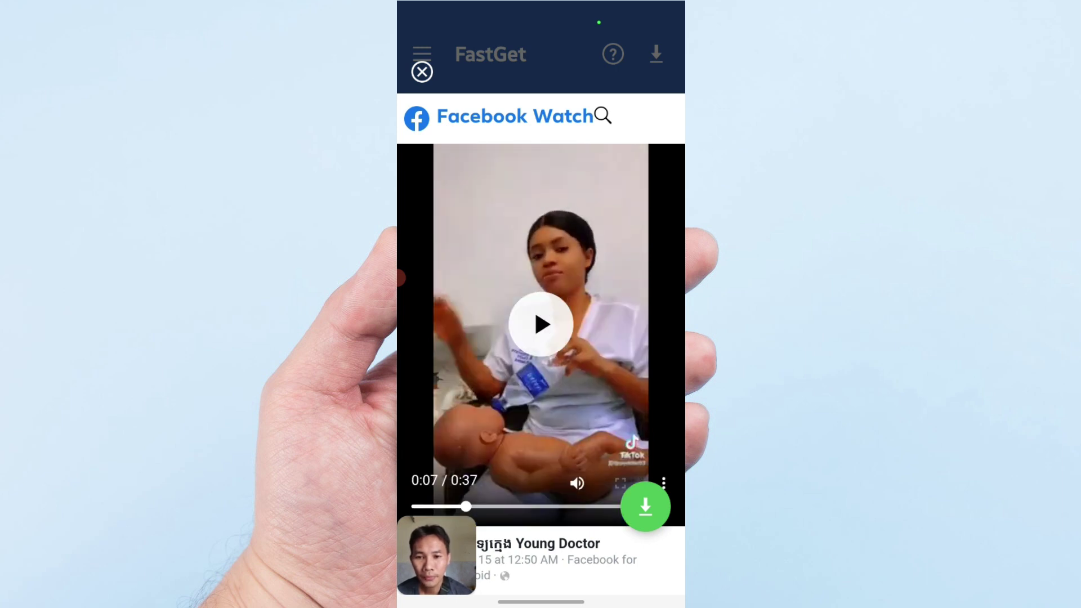
pyautogui.click(645, 507)
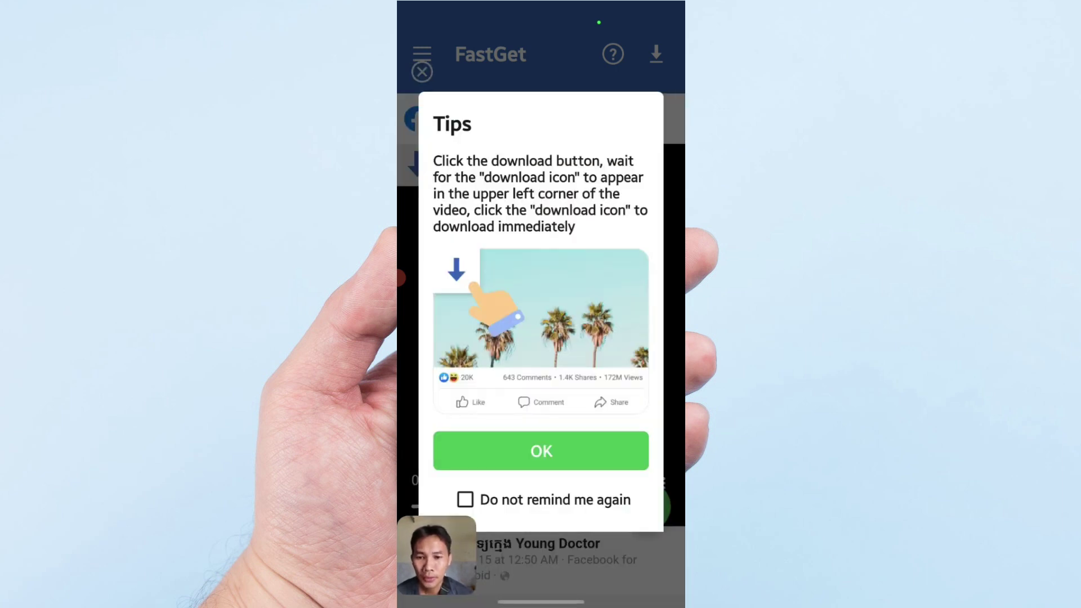
pyautogui.click(464, 499)
pyautogui.click(540, 452)
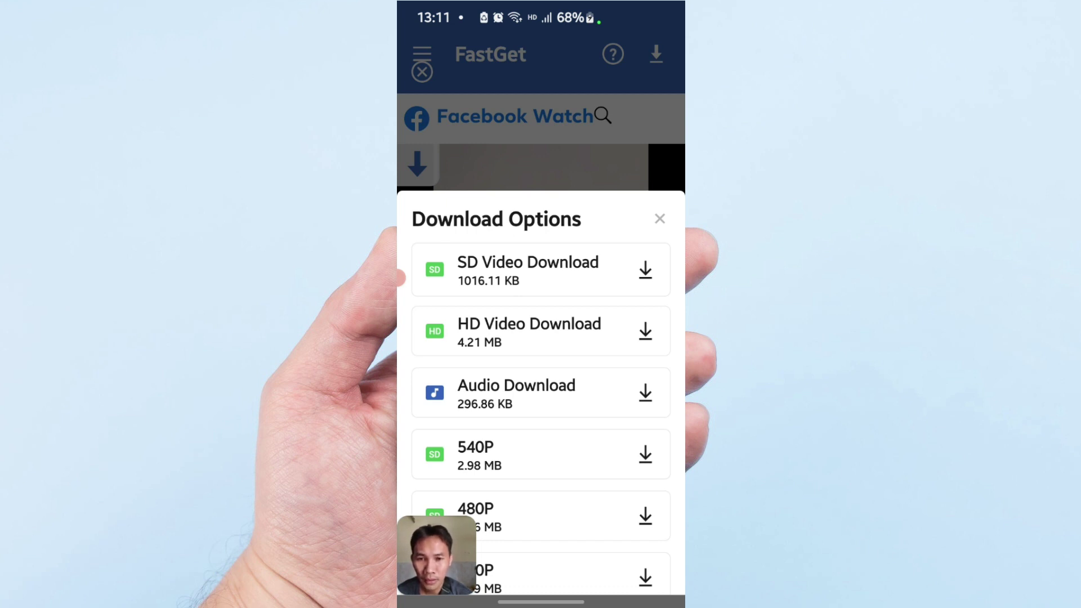
pyautogui.click(644, 270)
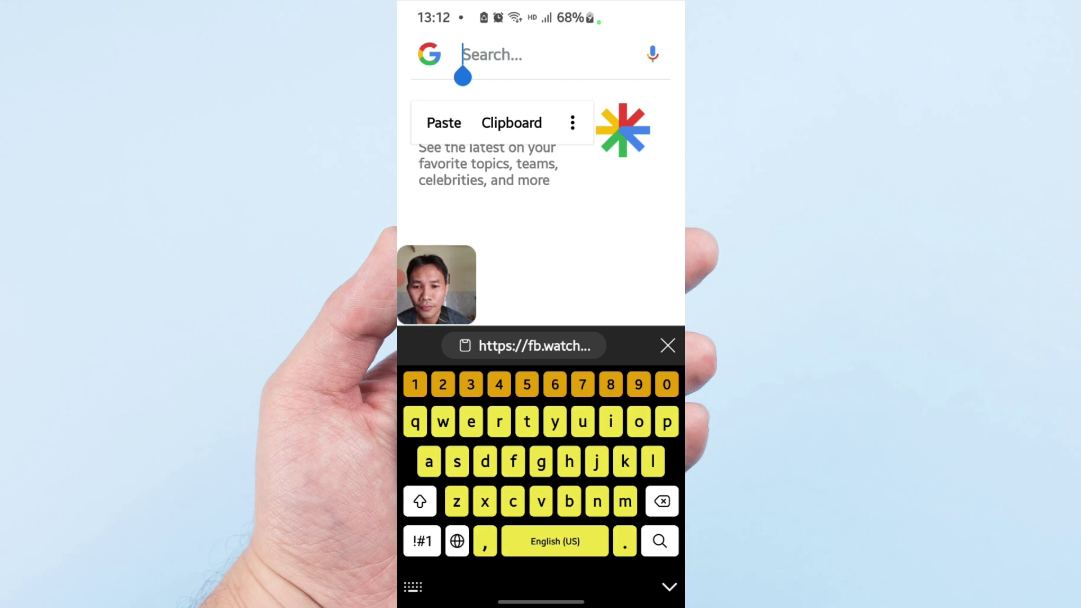
pyautogui.write('ensa')
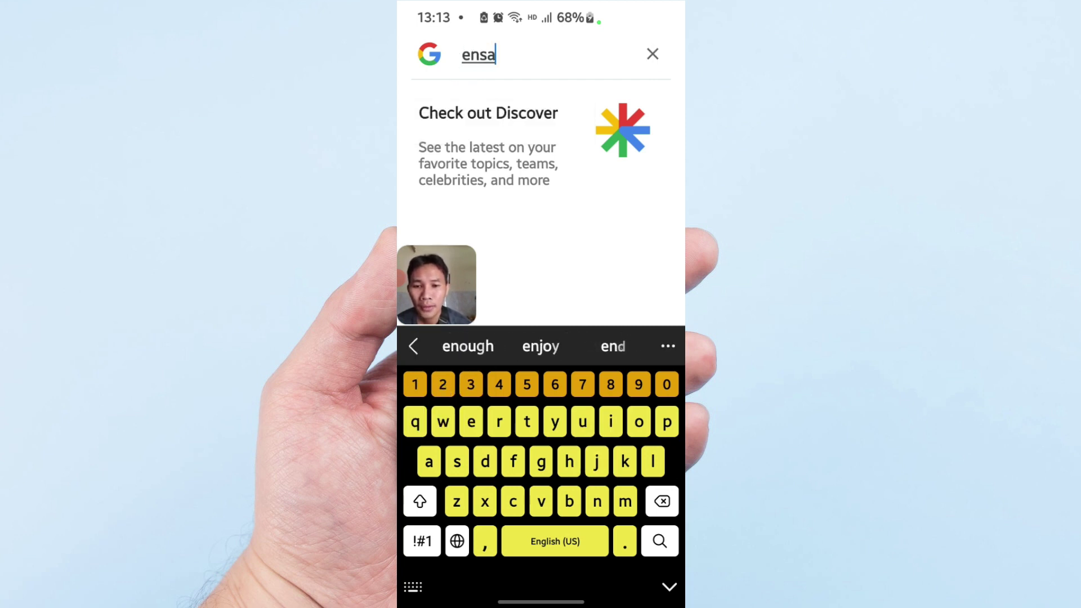
pyautogui.write('ve')
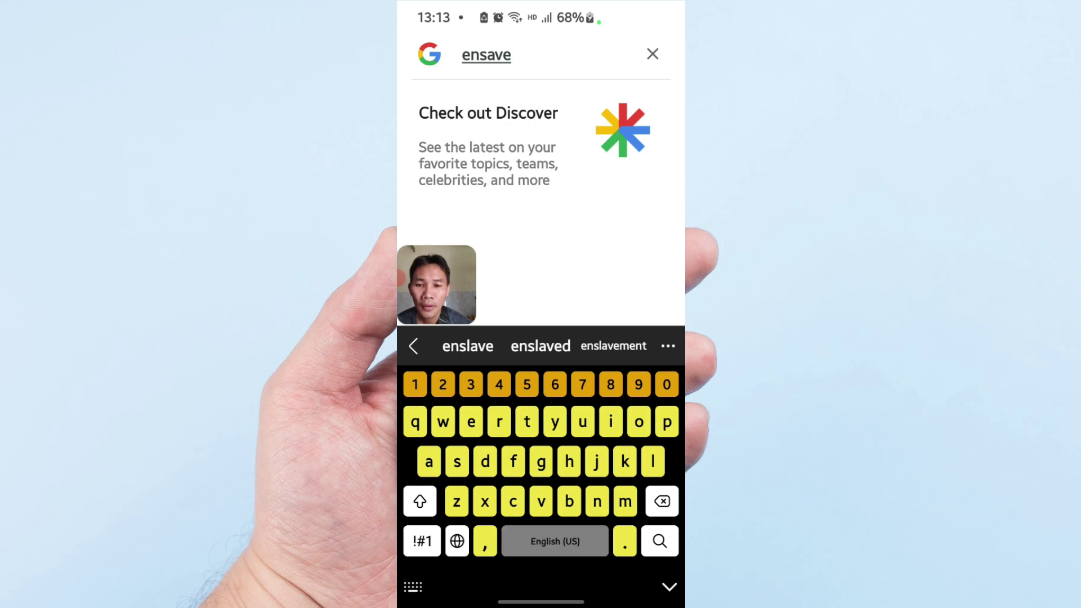
pyautogui.write(' vid')
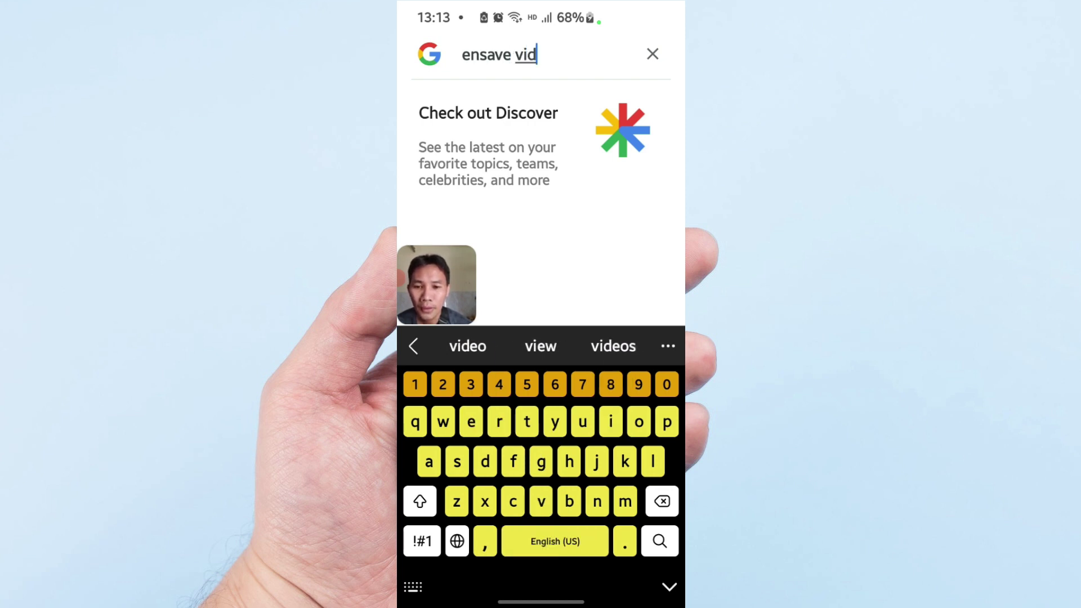
pyautogui.write('eo')
# Search Google for 'ensave video' and open the SaveFrom Video Downloader result.
pyautogui.press('Return')
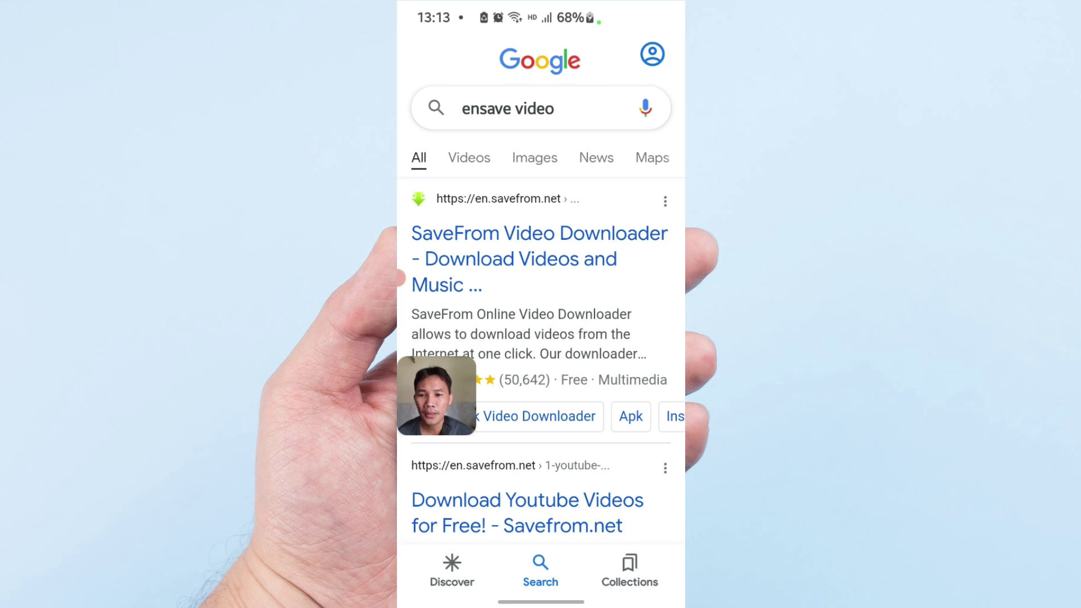
pyautogui.click(439, 259)
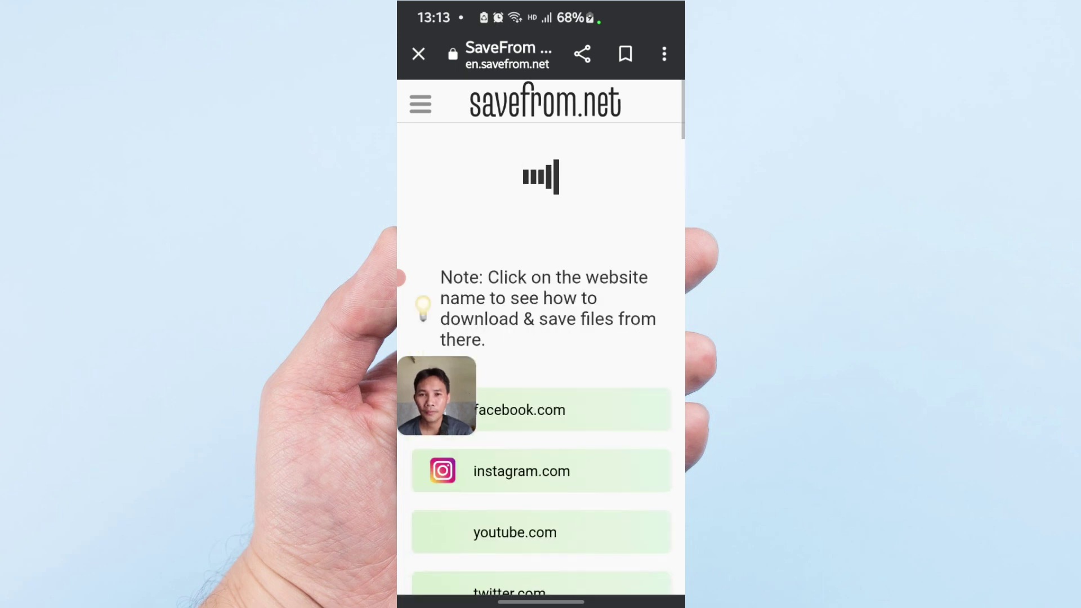
# Paste and submit the fb.watch link on SaveFrom.net, then open its facebook.com page.
pyautogui.click(506, 267)
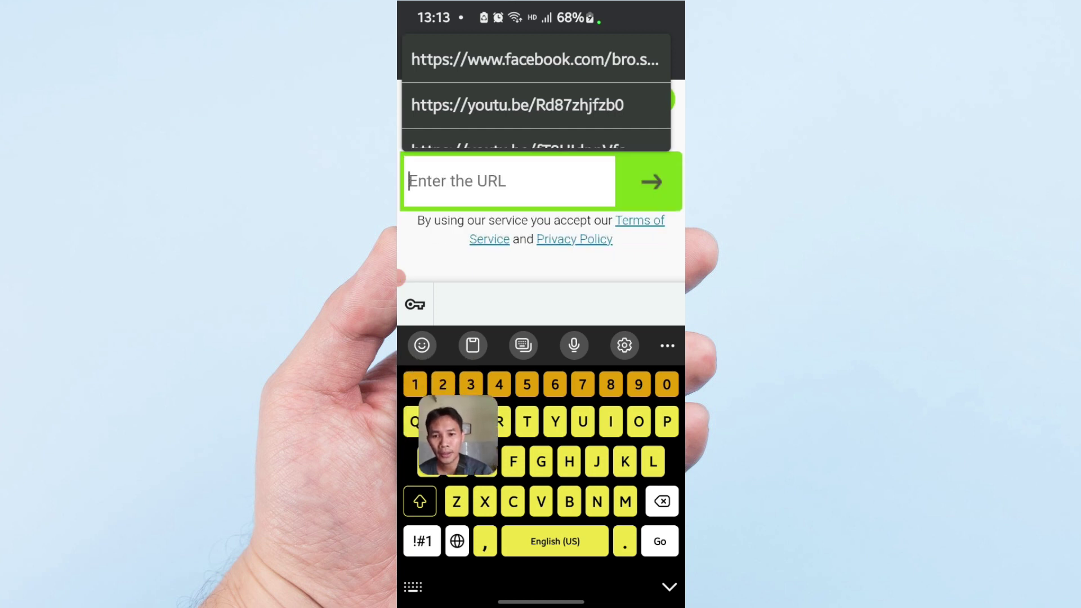
pyautogui.write('Yh')
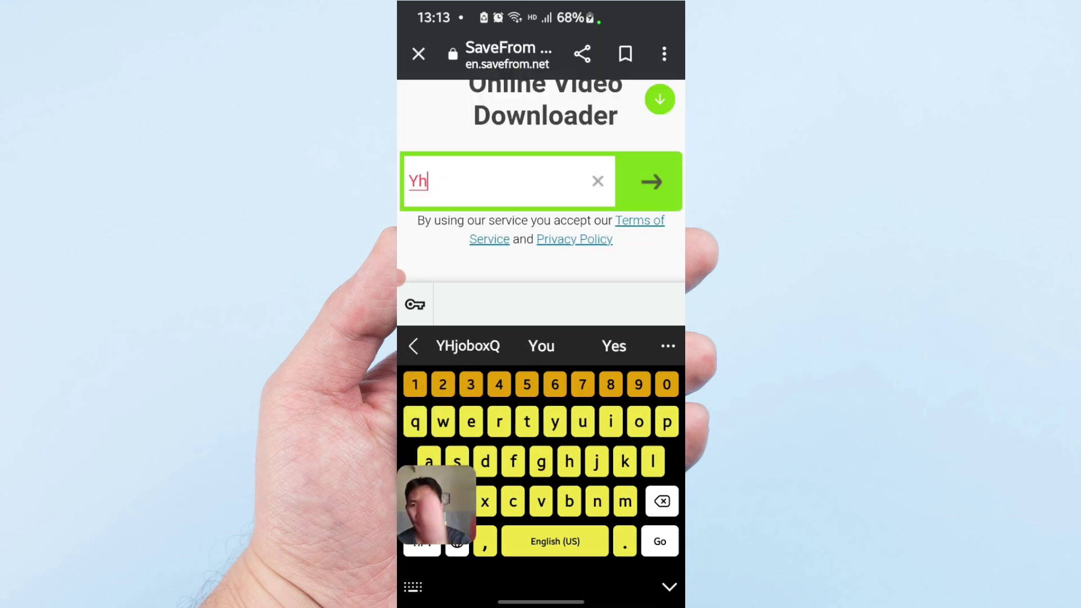
pyautogui.doubleClick(418, 181)
pyautogui.click(538, 150)
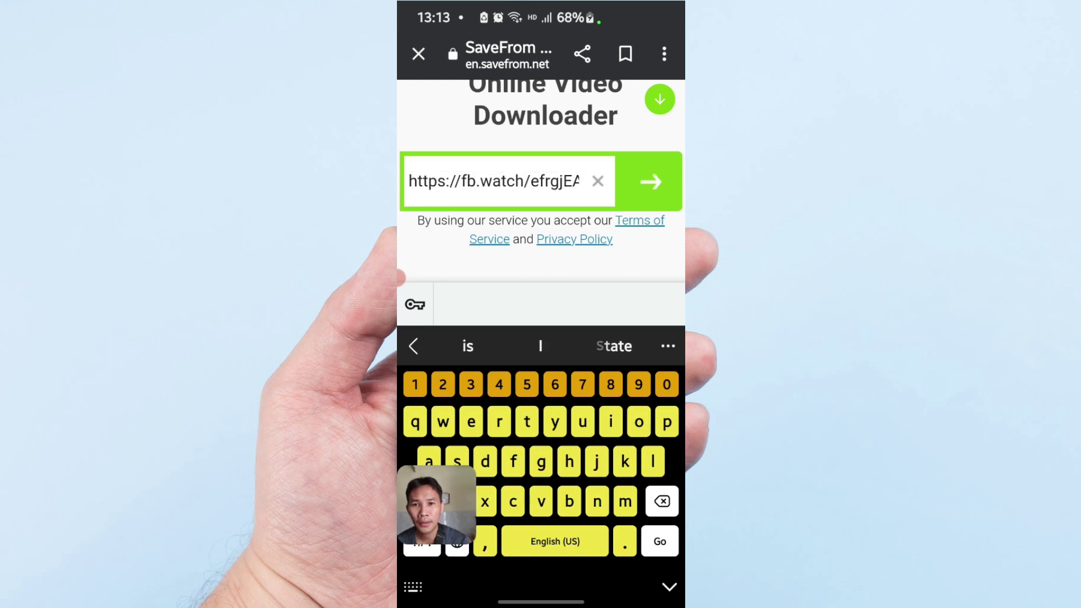
pyautogui.click(650, 181)
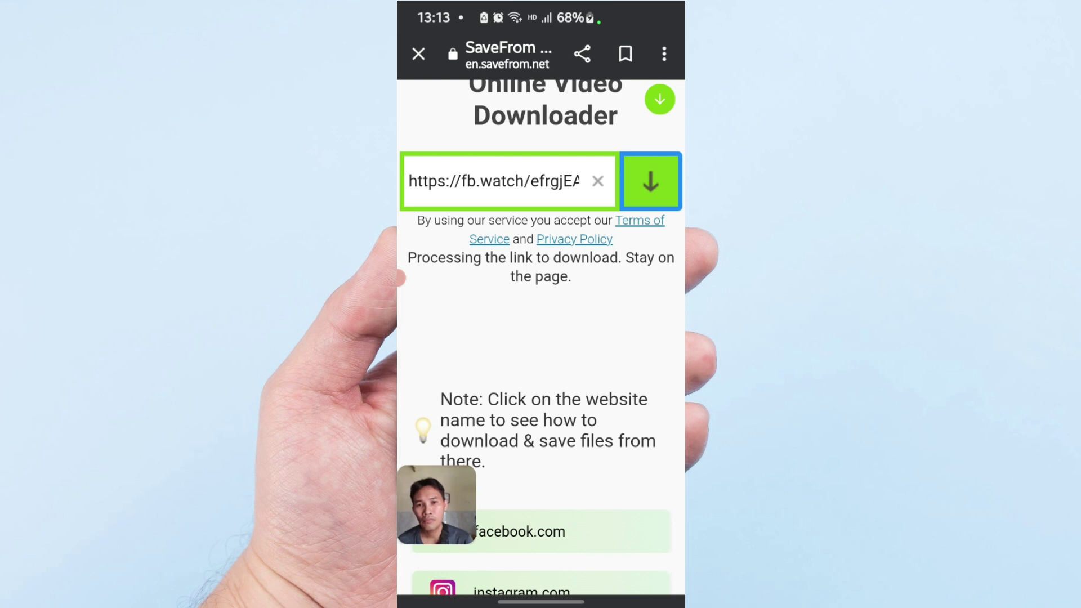
pyautogui.scroll(-2, 541, 338)
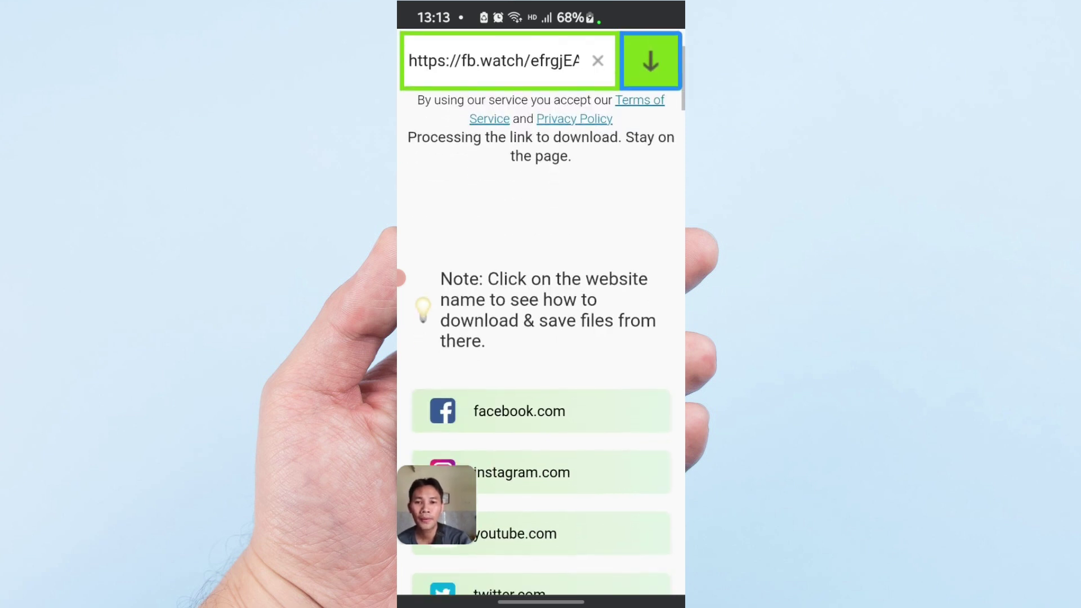
pyautogui.scroll(4, 540, 338)
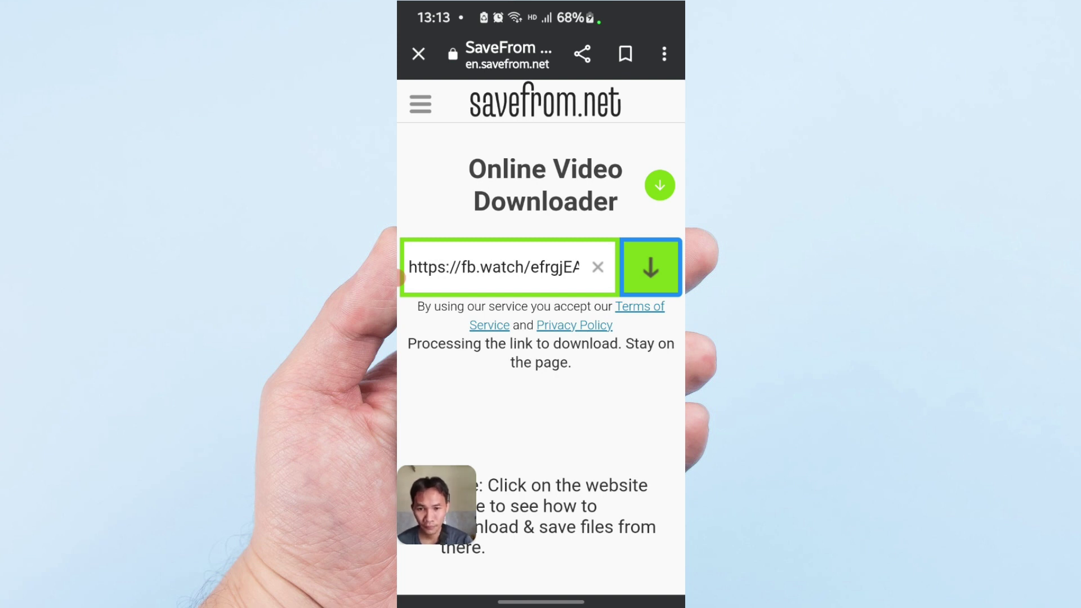
pyautogui.scroll(-5, 540, 339)
pyautogui.scroll(2, 541, 339)
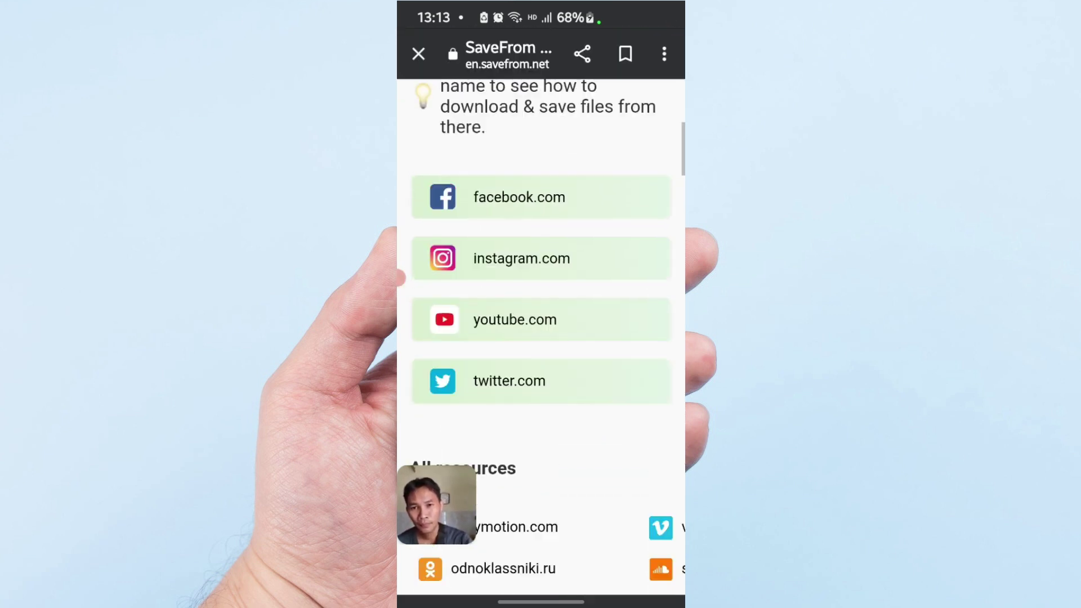
pyautogui.scroll(4, 540, 338)
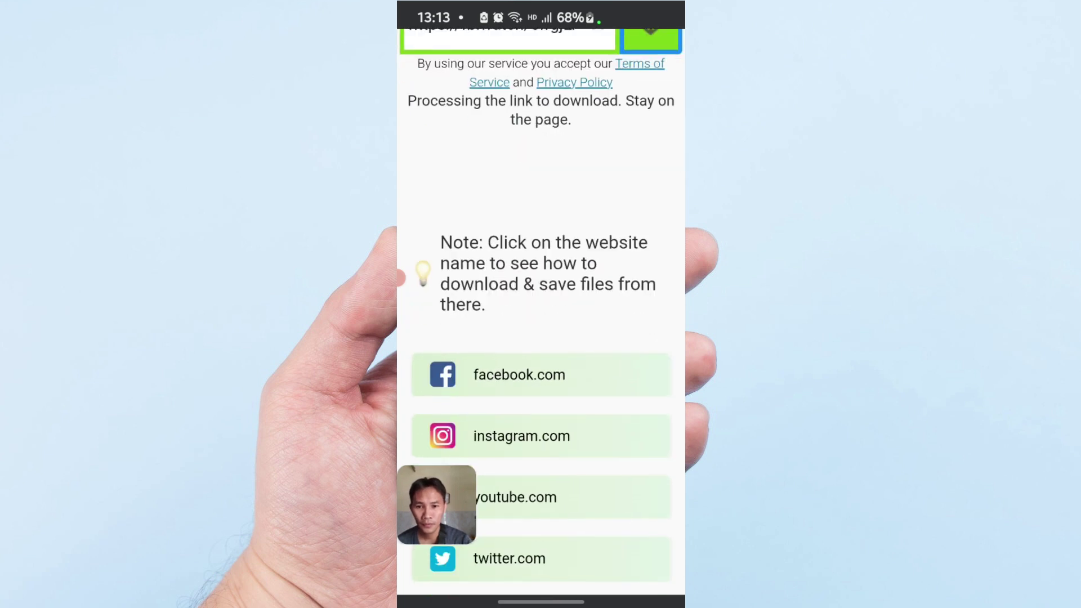
pyautogui.click(540, 374)
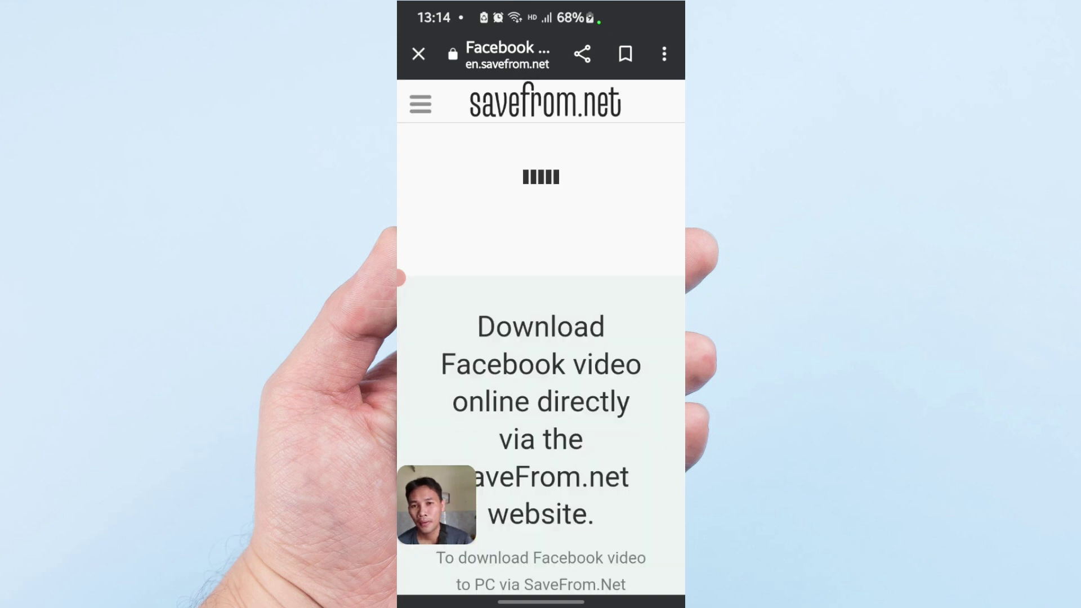
pyautogui.scroll(-3, 541, 338)
pyautogui.scroll(2, 540, 337)
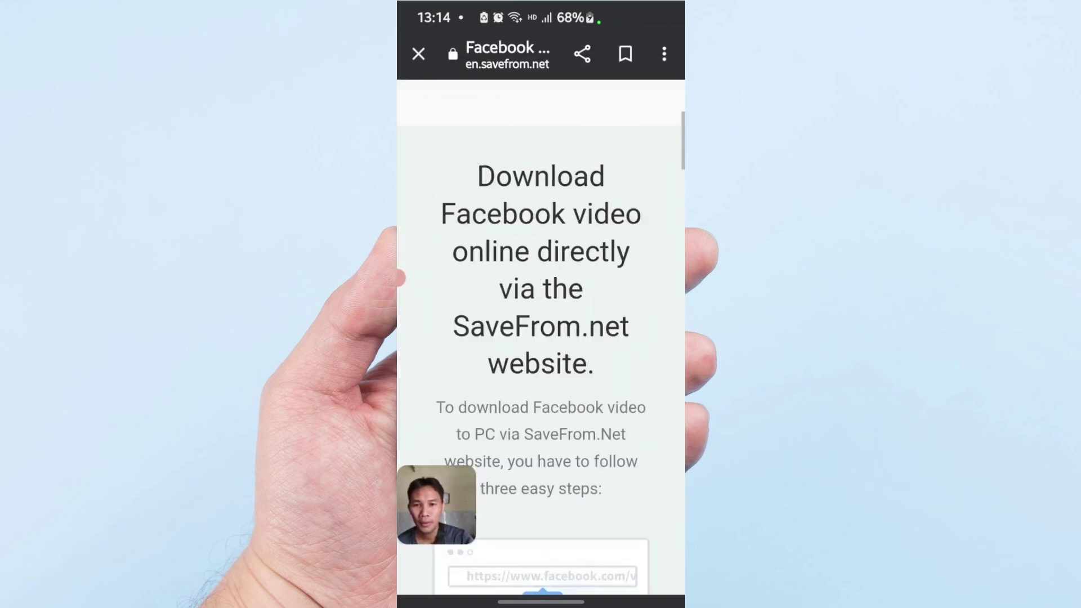
pyautogui.scroll(3, 540, 338)
# Replace the stray text in the Facebook downloader's URL field with the fb.watch link.
pyautogui.click(507, 286)
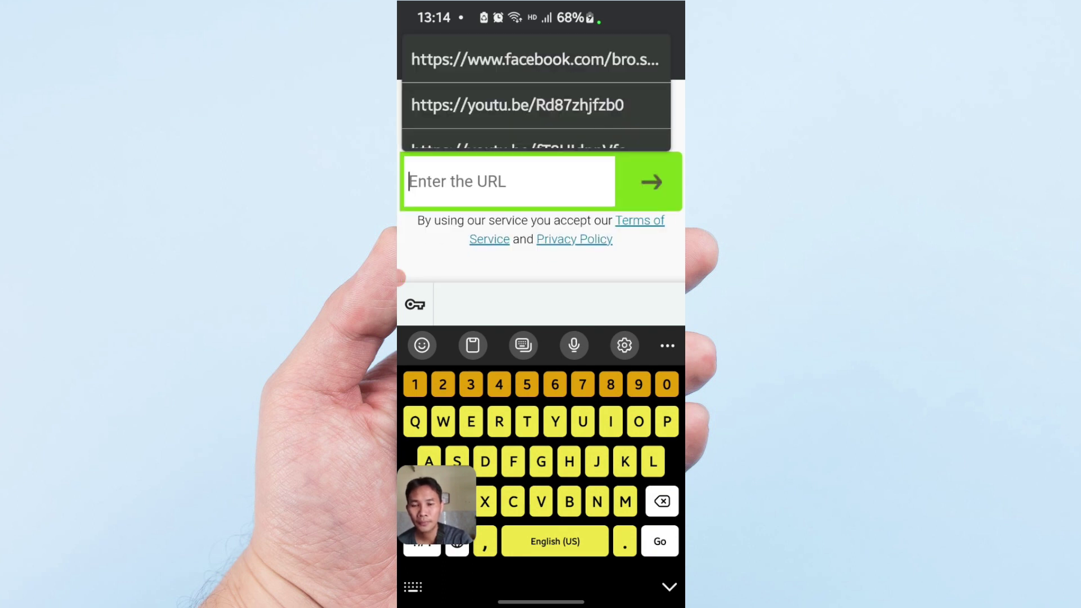
pyautogui.write('Tyyg')
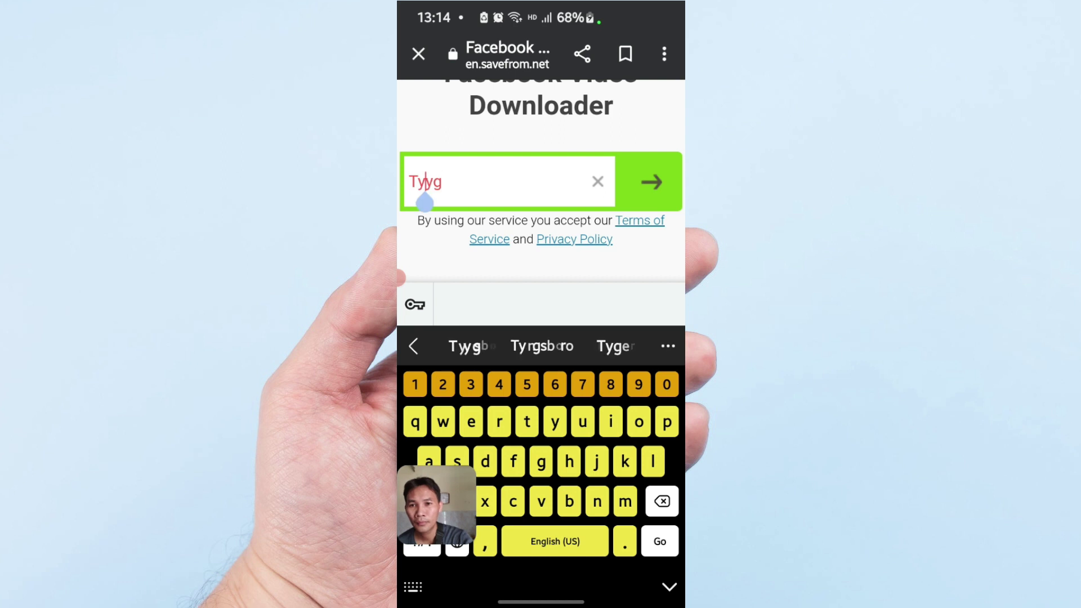
pyautogui.doubleClick(427, 181)
pyautogui.click(637, 151)
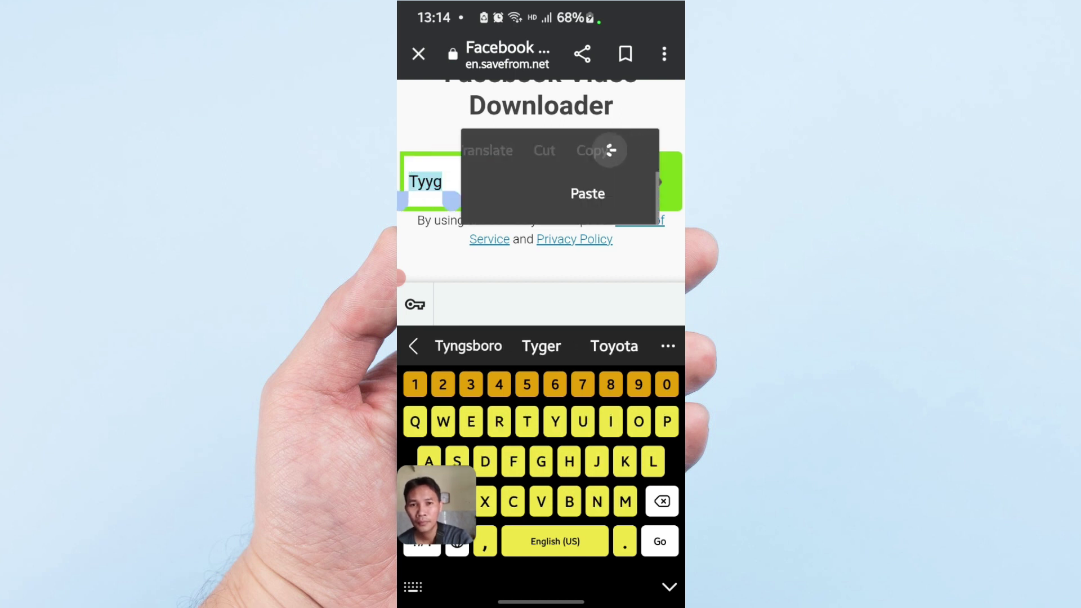
pyautogui.click(582, 193)
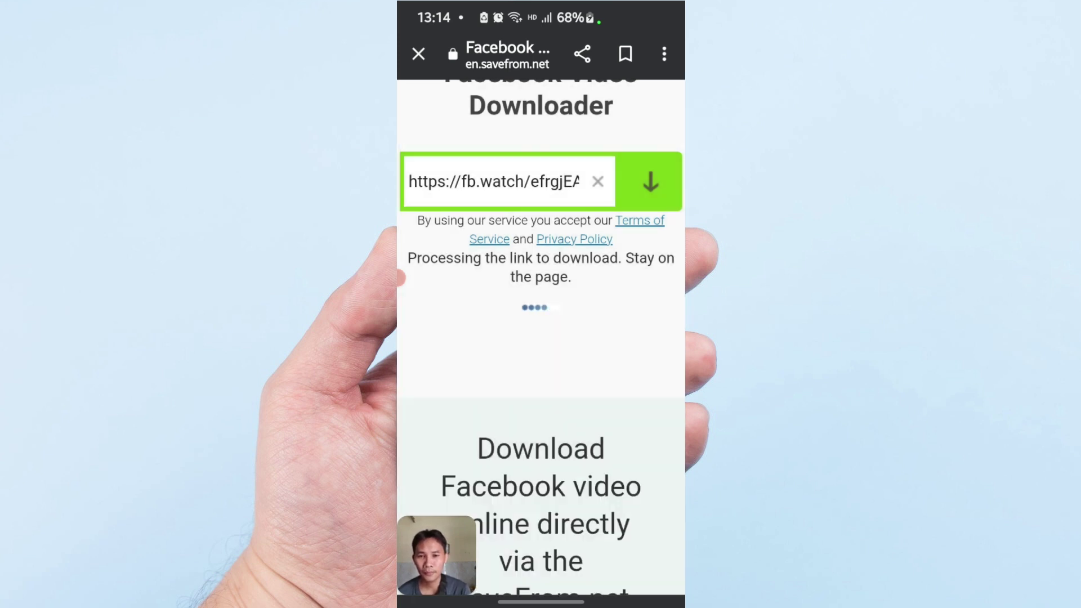
# Let processing finish and view the 'The download link not found' result.
pyautogui.click(404, 279)
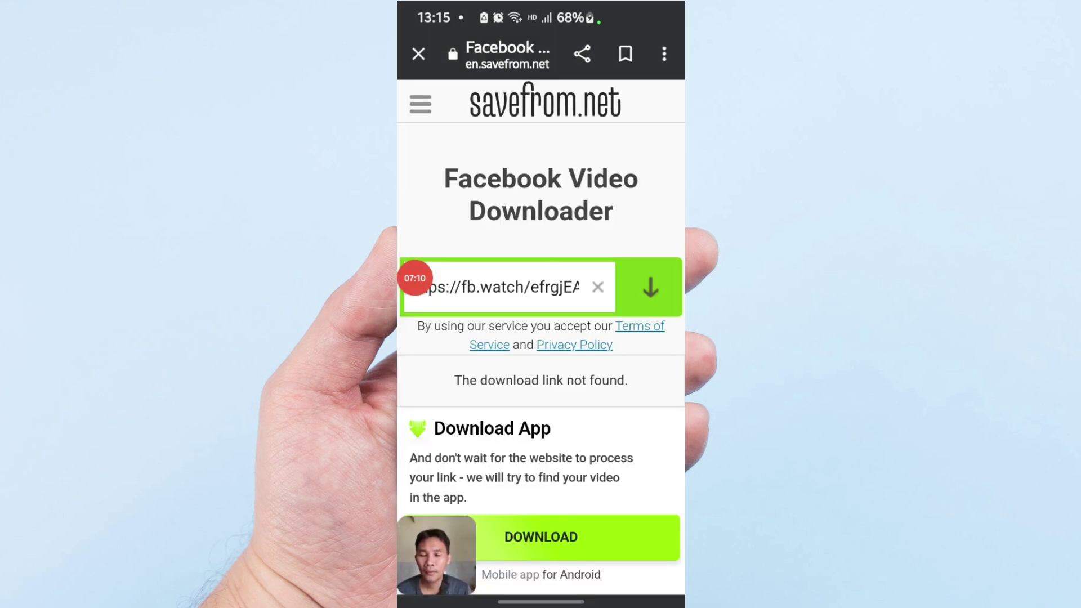
pyautogui.scroll(-10, 541, 380)
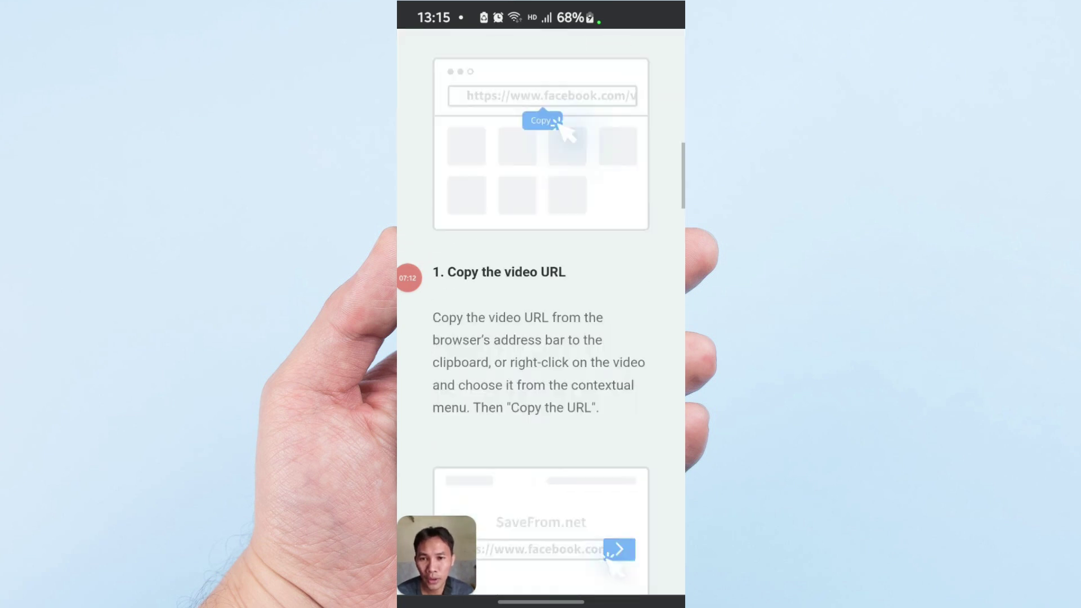
pyautogui.scroll(10, 540, 338)
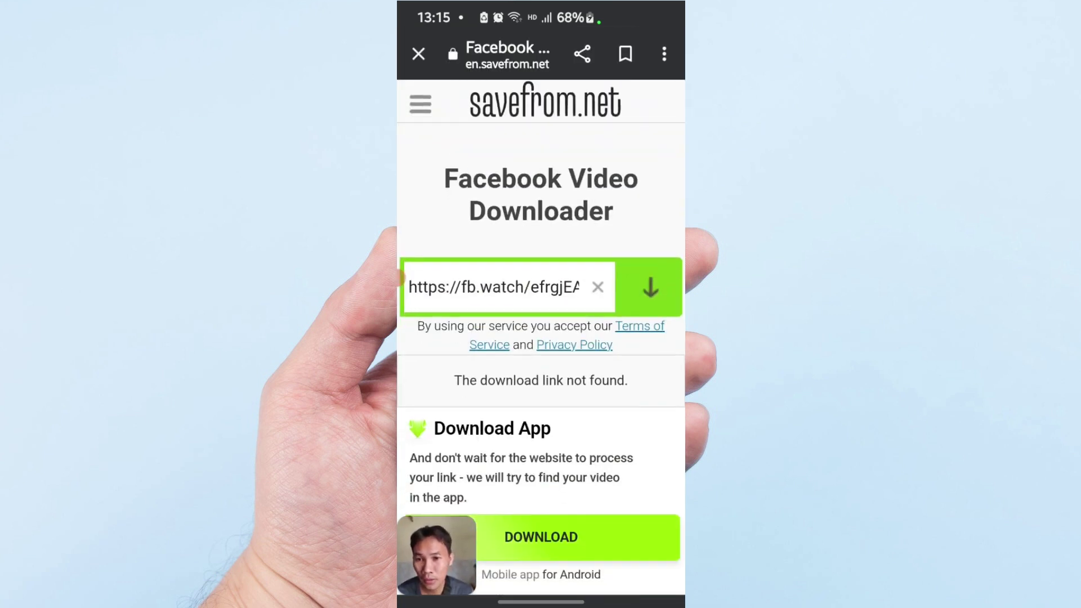